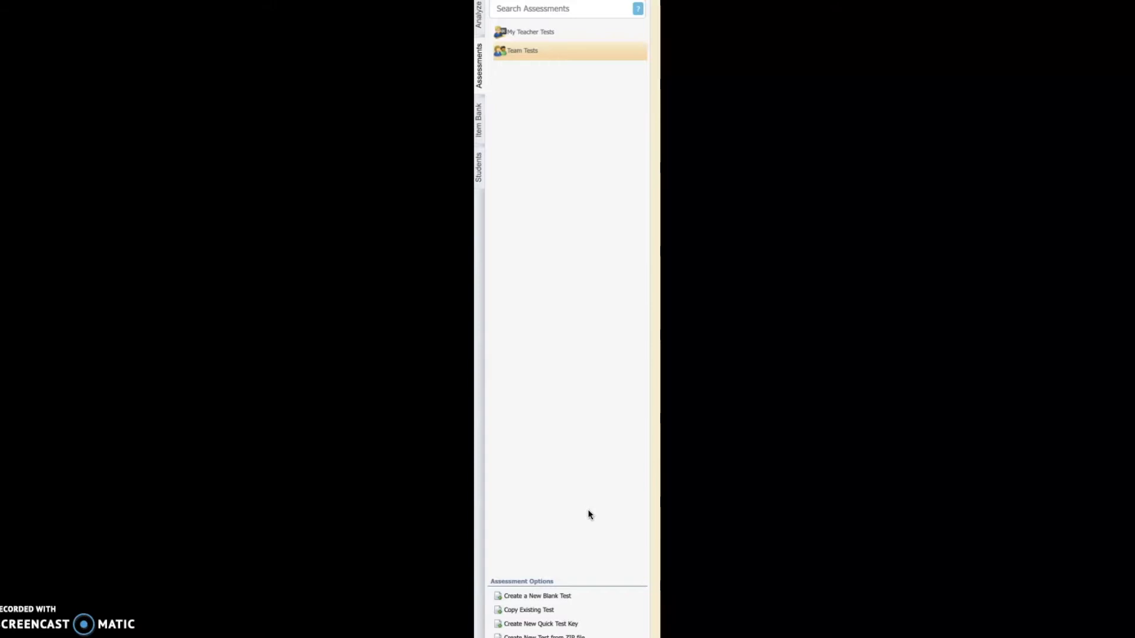
Start a new quick test key and title it "Sample 2021-2022 4th Grade Math Unit 3".
{"action": "left_click", "coordinate": [556, 626]}
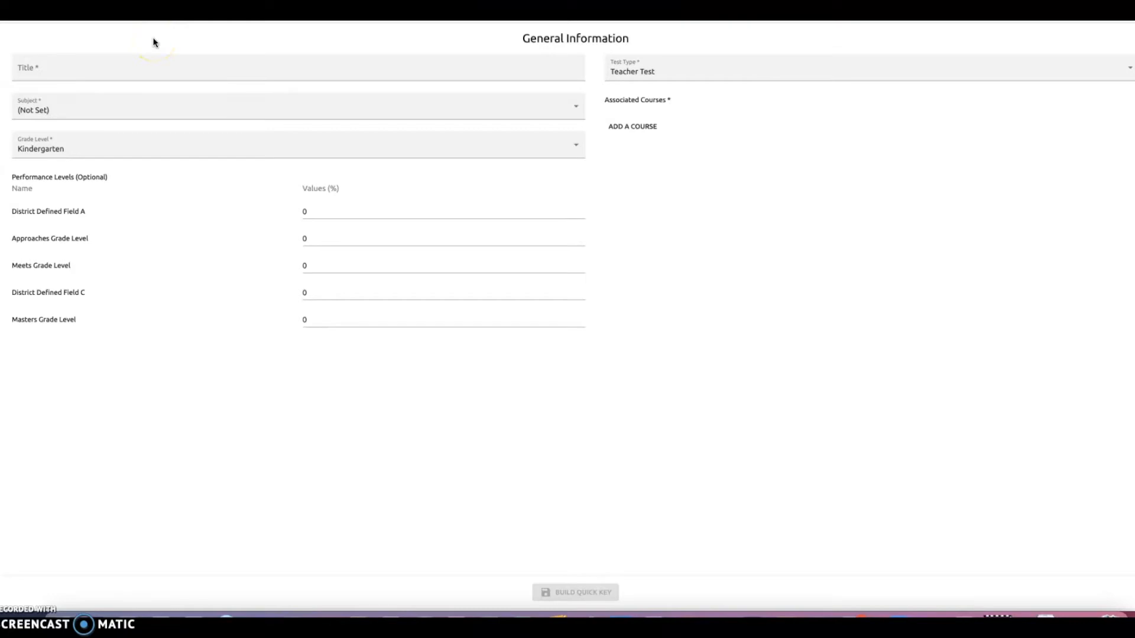
{"action": "left_click", "coordinate": [93, 59]}
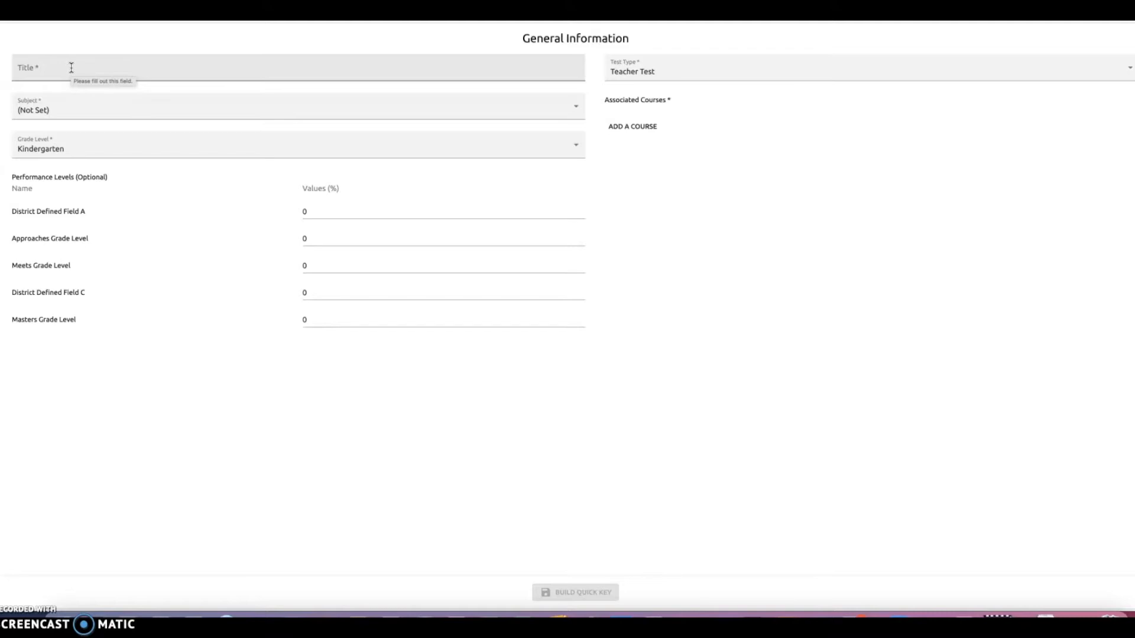
{"action": "left_click", "coordinate": [71, 67]}
{"action": "type", "text": "Sampleing"}
{"action": "key", "text": "BackSpace"}
{"action": "key", "text": "BackSpace"}
{"action": "key", "text": "BackSpace"}
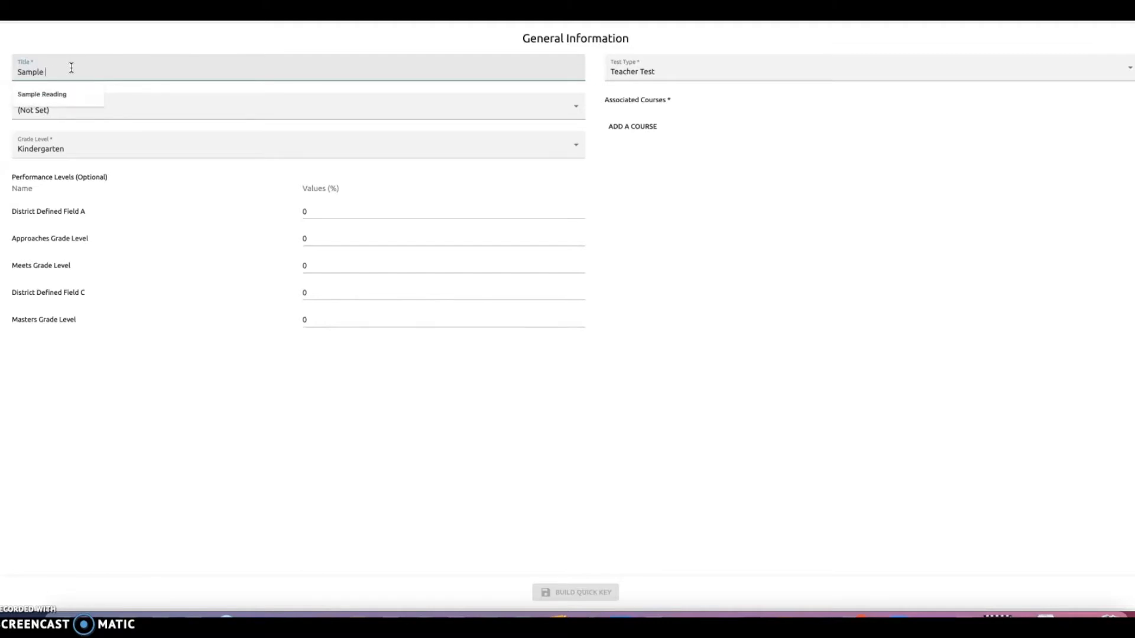
{"action": "type", "text": "20"}
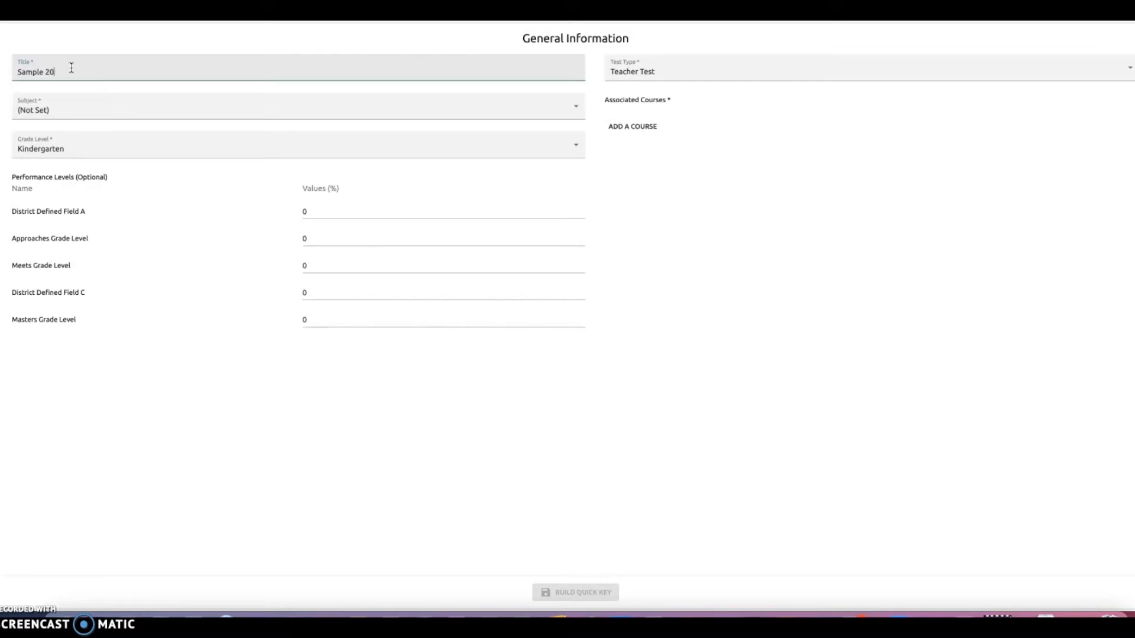
{"action": "type", "text": "21-2022 4th Grade Math"}
{"action": "type", "text": "Unit 3"}
Set the subject to Mathematics and the grade level to Fourth, keeping Teacher Test as the test type.
{"action": "left_click", "coordinate": [69, 109]}
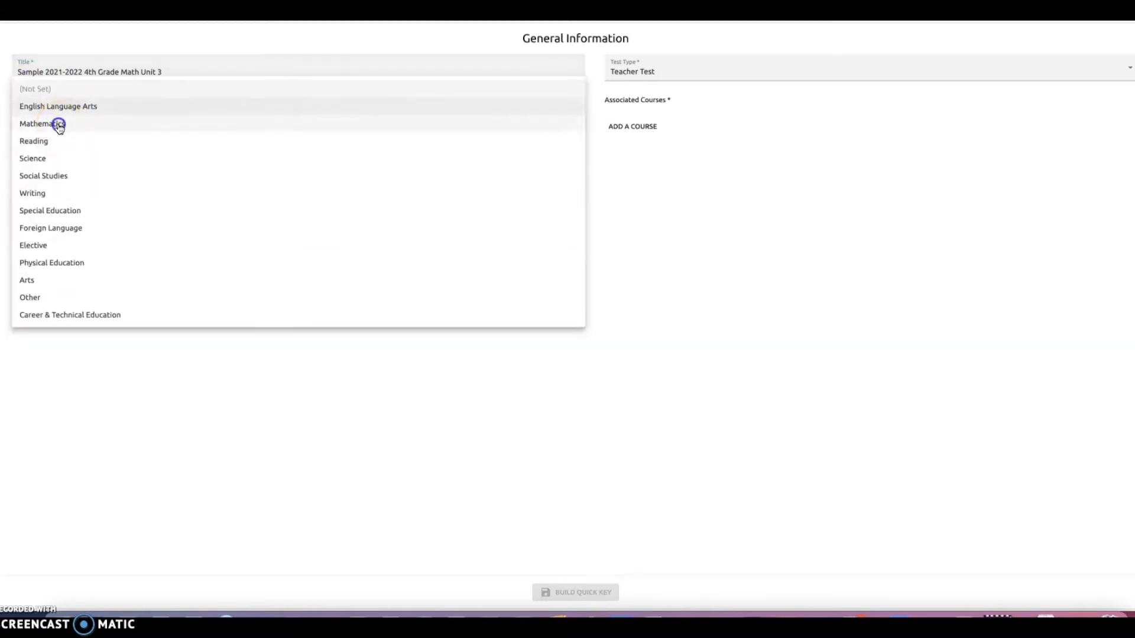
{"action": "left_click", "coordinate": [59, 124]}
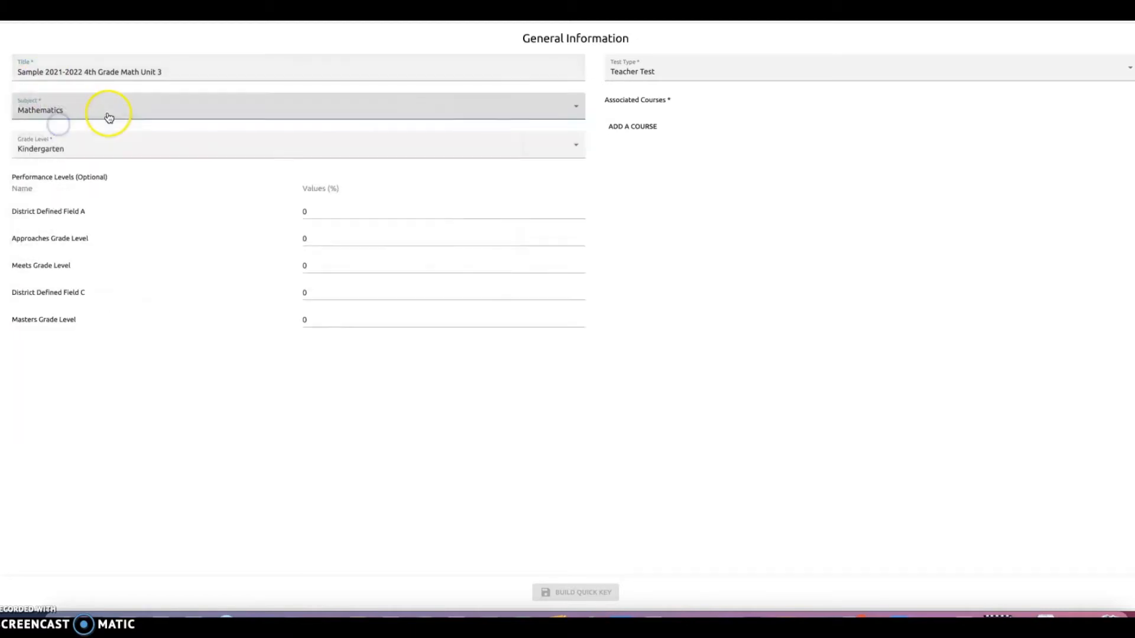
{"action": "left_click", "coordinate": [92, 152]}
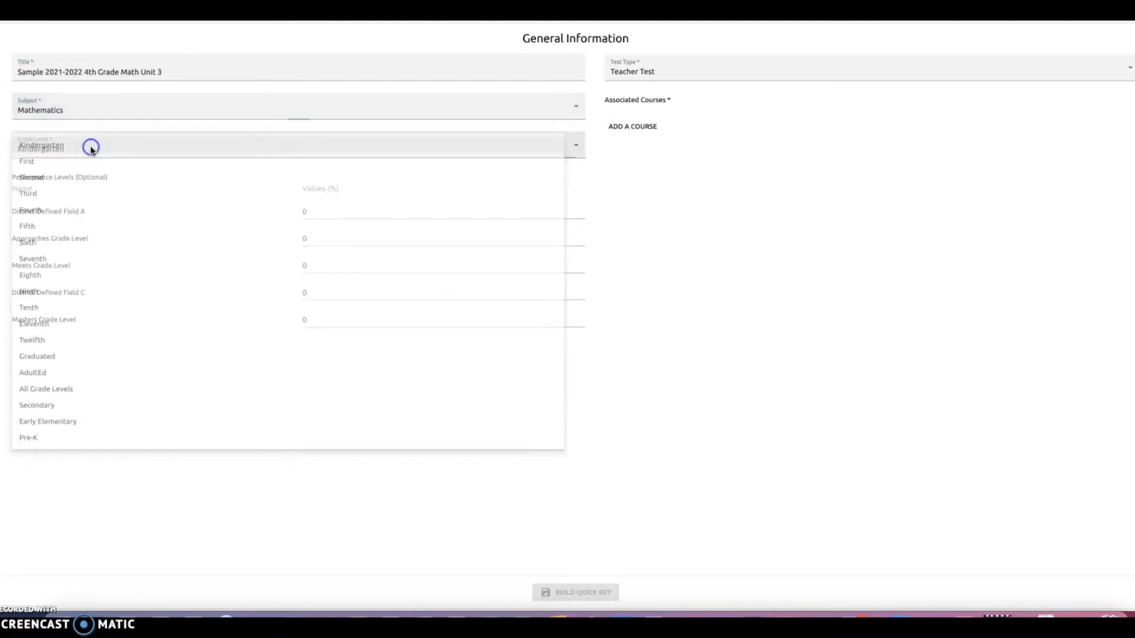
{"action": "left_click", "coordinate": [56, 216]}
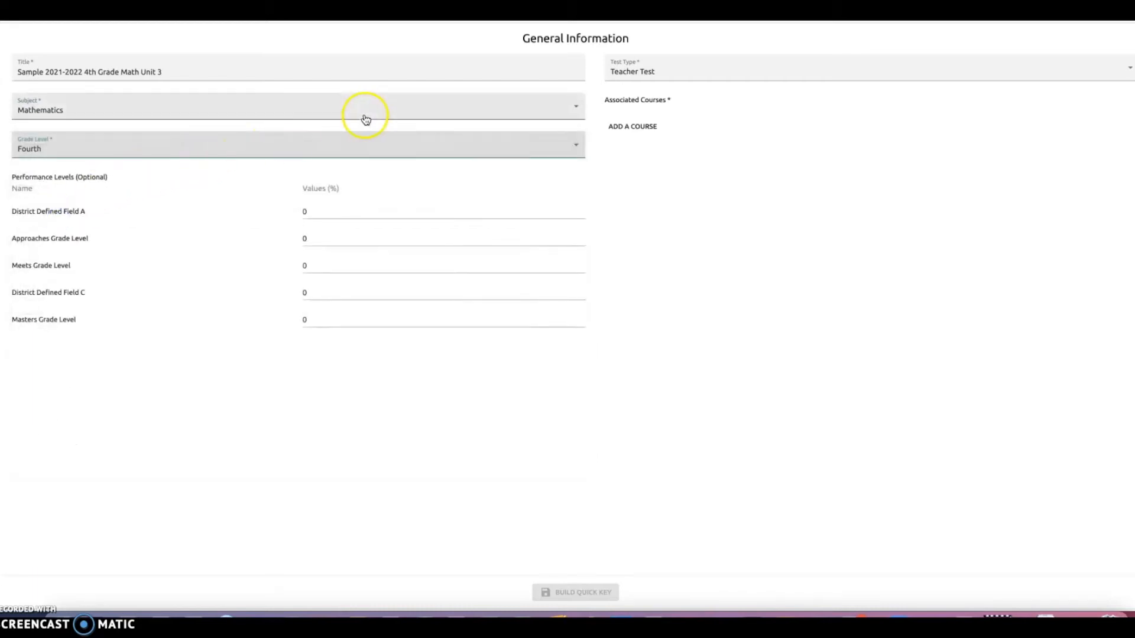
{"action": "left_click", "coordinate": [675, 75]}
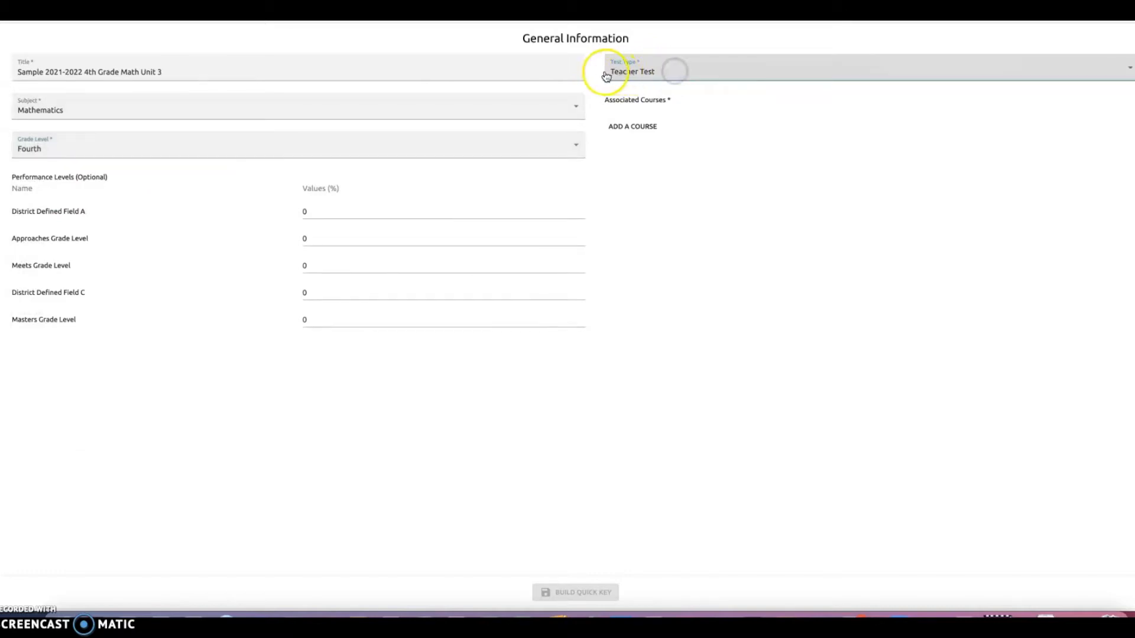
Associate the elementary fourth grade course "Mathematics, Grade 4" with the test.
{"action": "left_click", "coordinate": [641, 129]}
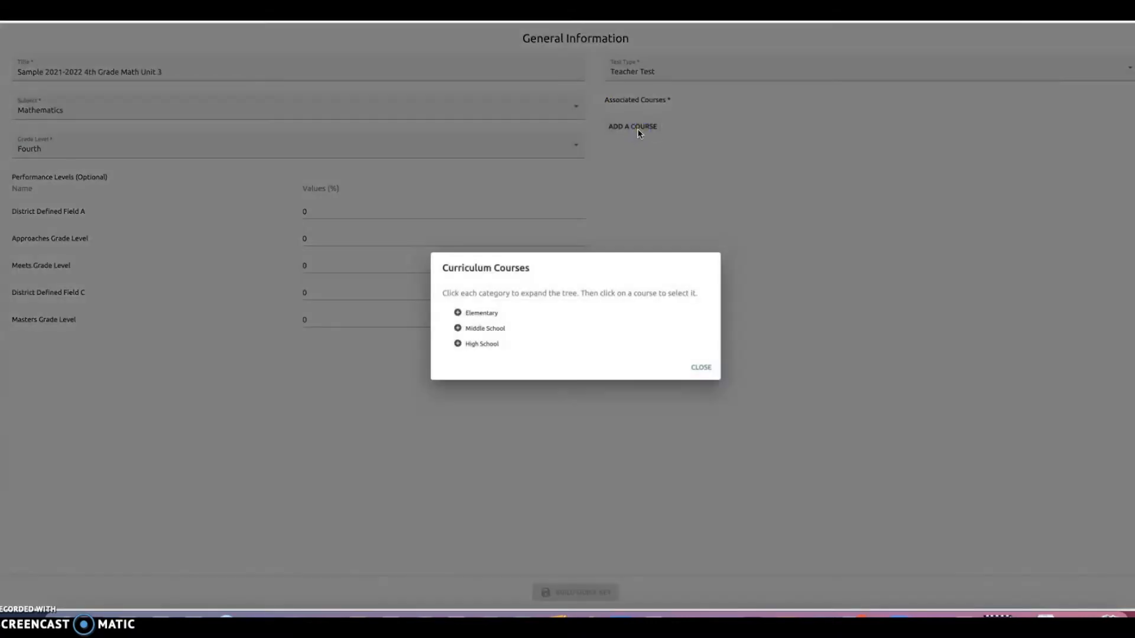
{"action": "left_click", "coordinate": [458, 313]}
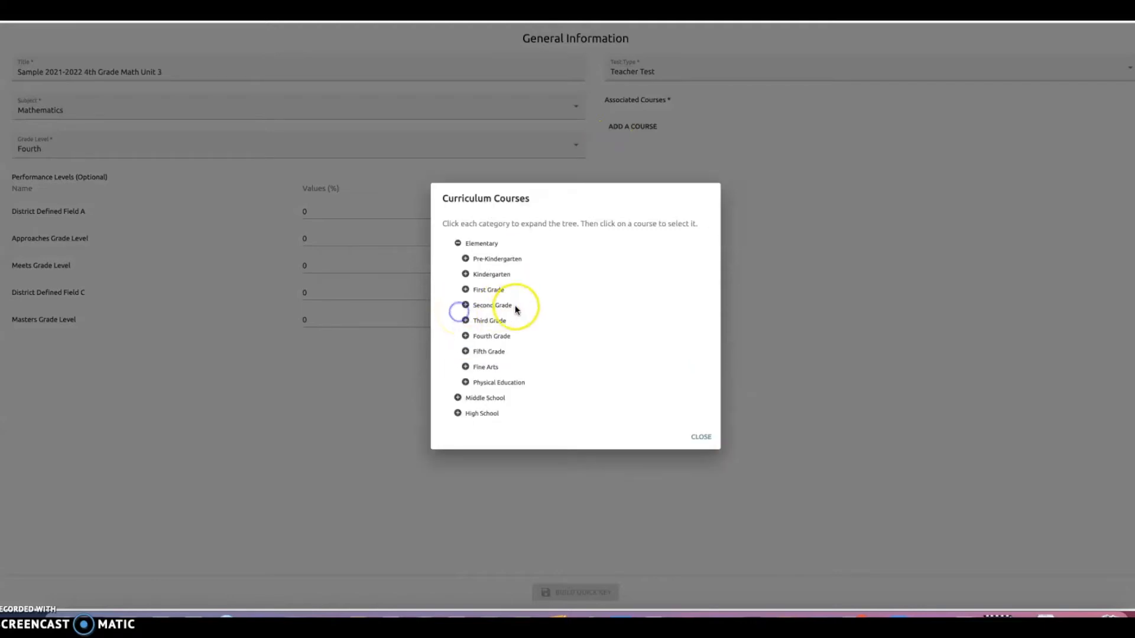
{"action": "left_click", "coordinate": [465, 335]}
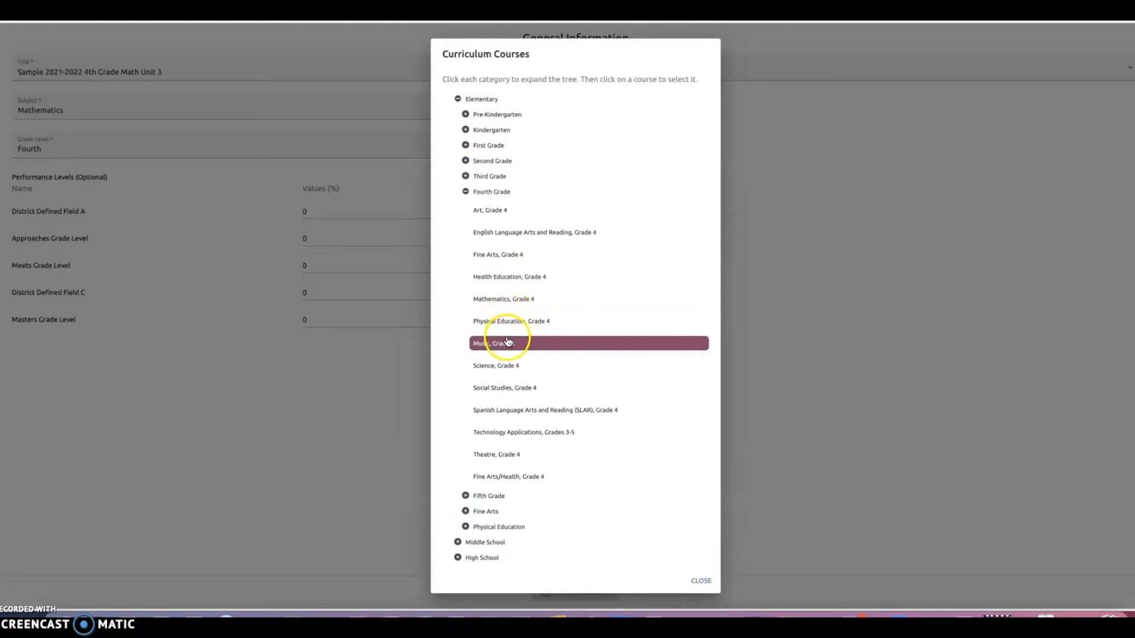
{"action": "left_click", "coordinate": [498, 300]}
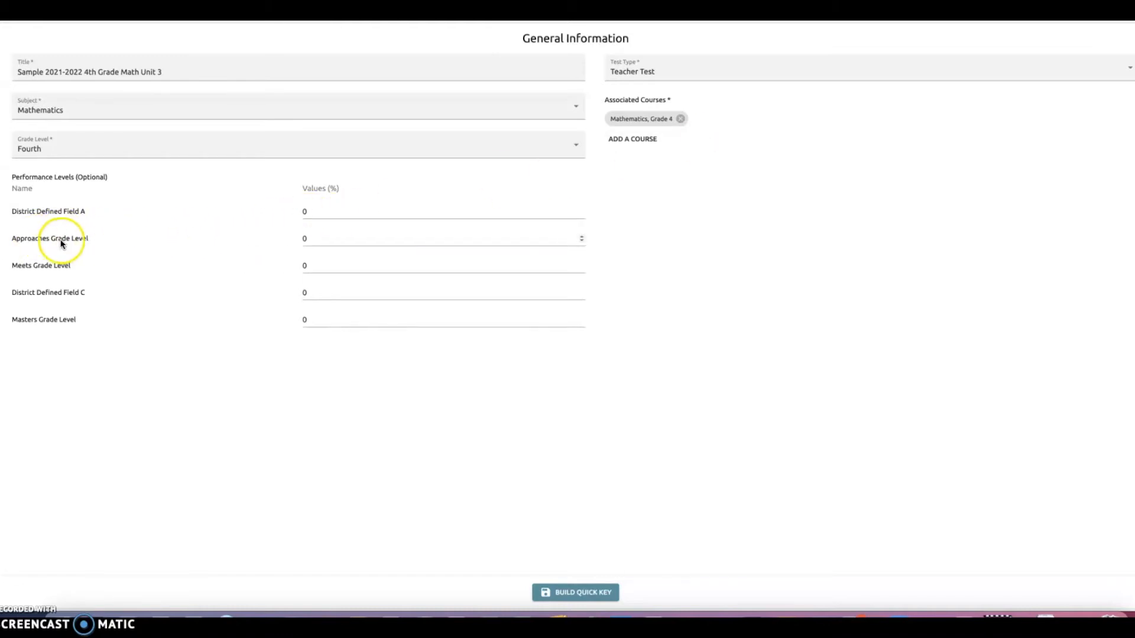
Set the performance levels to 70 for Approaches, 80 for Meets and 90 for Masters Grade Level.
{"action": "left_click", "coordinate": [319, 230]}
{"action": "double_click", "coordinate": [299, 239]}
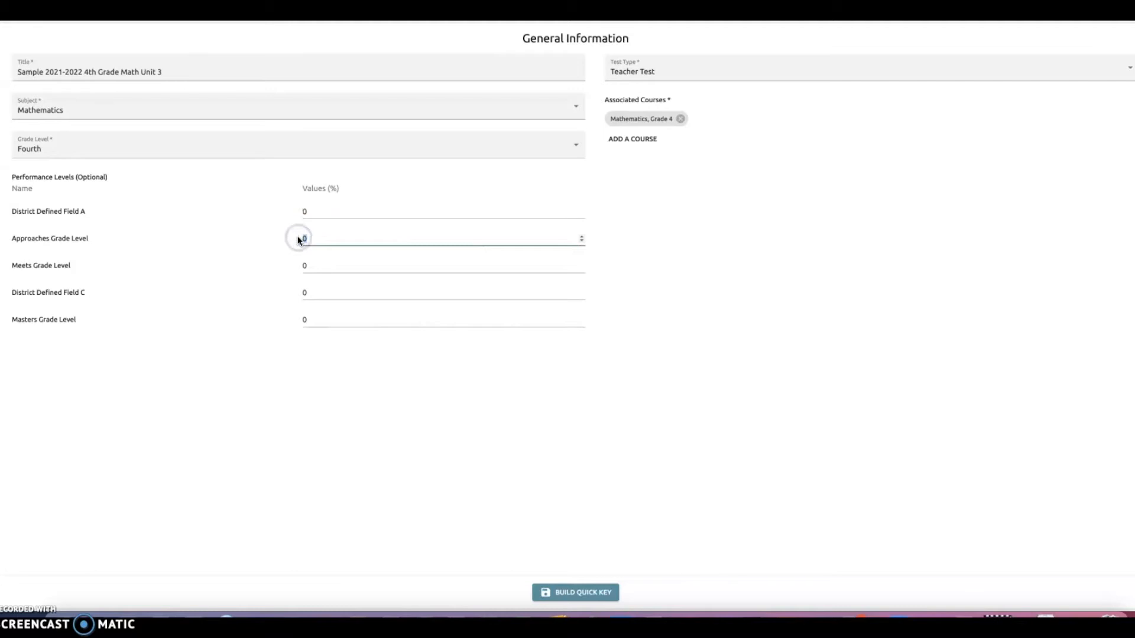
{"action": "type", "text": "70"}
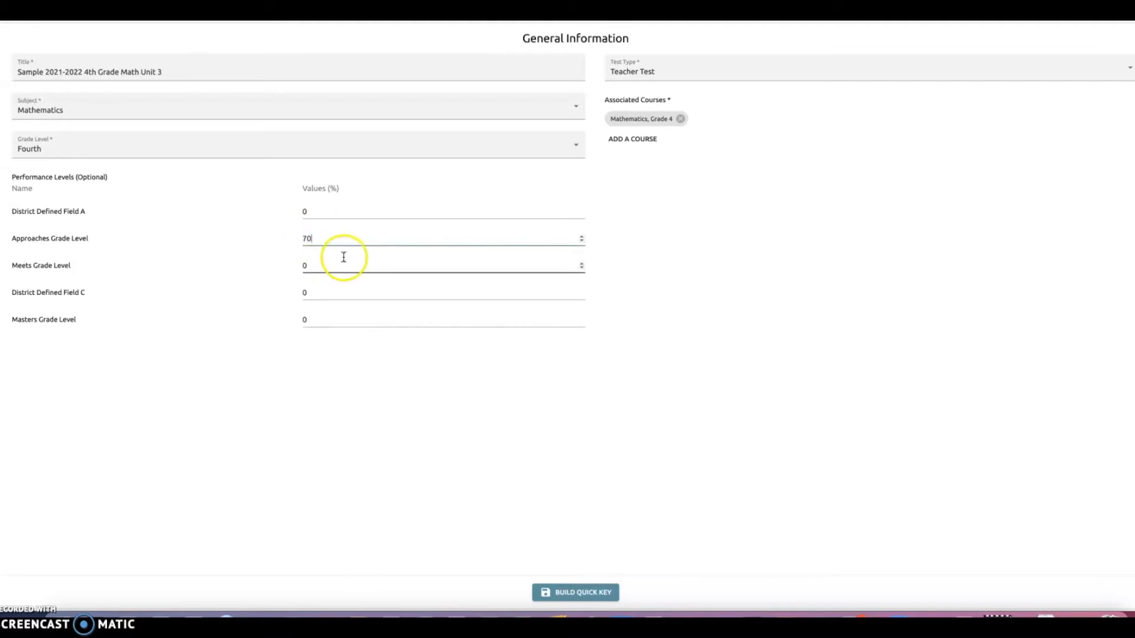
{"action": "left_click", "coordinate": [303, 266]}
{"action": "type", "text": "80"}
{"action": "left_click", "coordinate": [301, 290]}
{"action": "left_click", "coordinate": [305, 319]}
{"action": "type", "text": "90"}
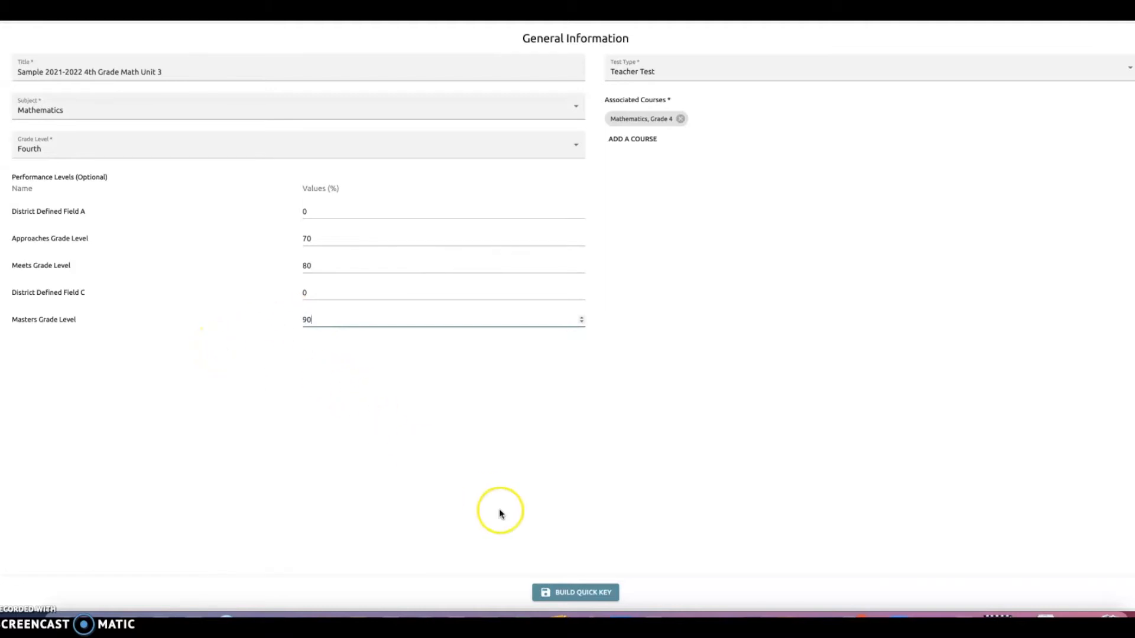
Proceed to building the quick key and set up 10 selected response, multiple choice questions with 4 choices each.
{"action": "left_click", "coordinate": [579, 594]}
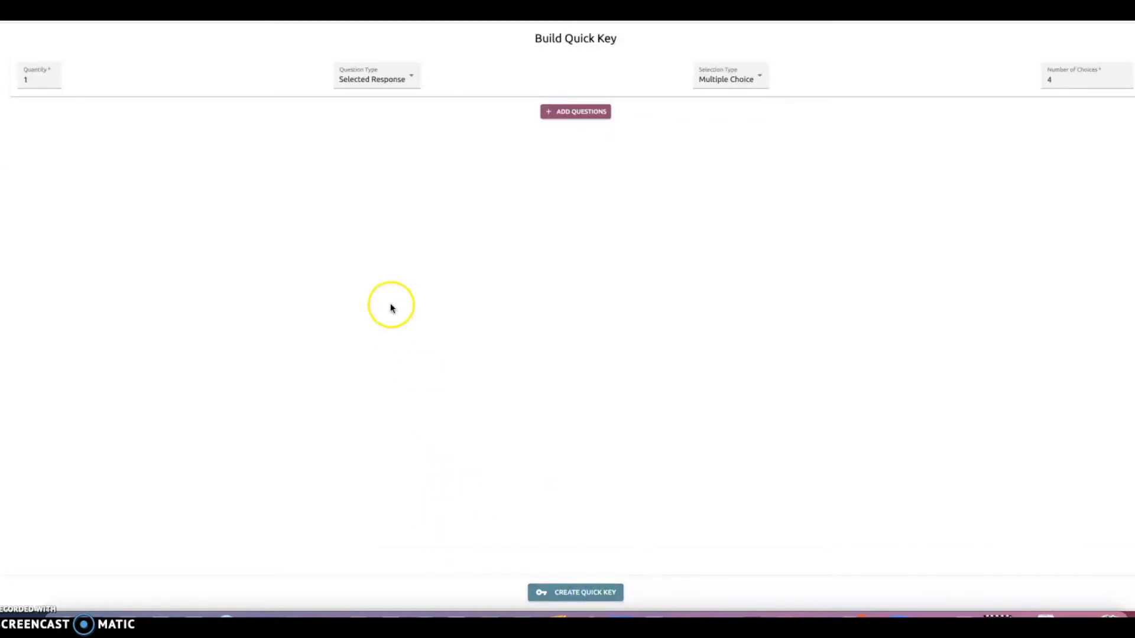
{"action": "left_click", "coordinate": [34, 80]}
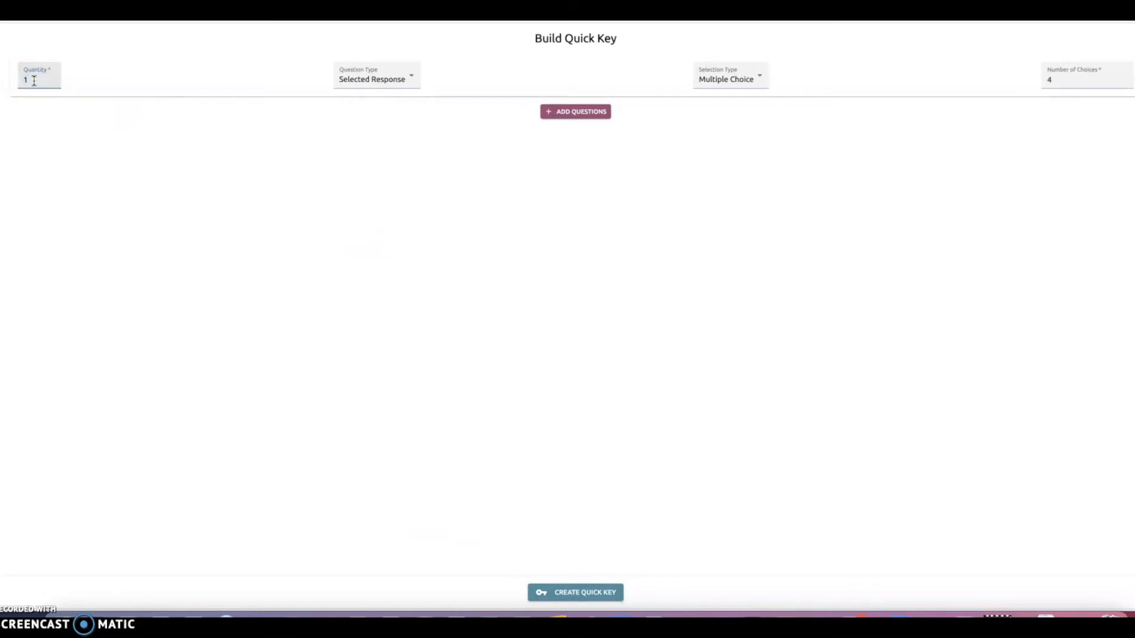
{"action": "type", "text": "0"}
{"action": "left_click", "coordinate": [192, 75]}
{"action": "left_click", "coordinate": [407, 81]}
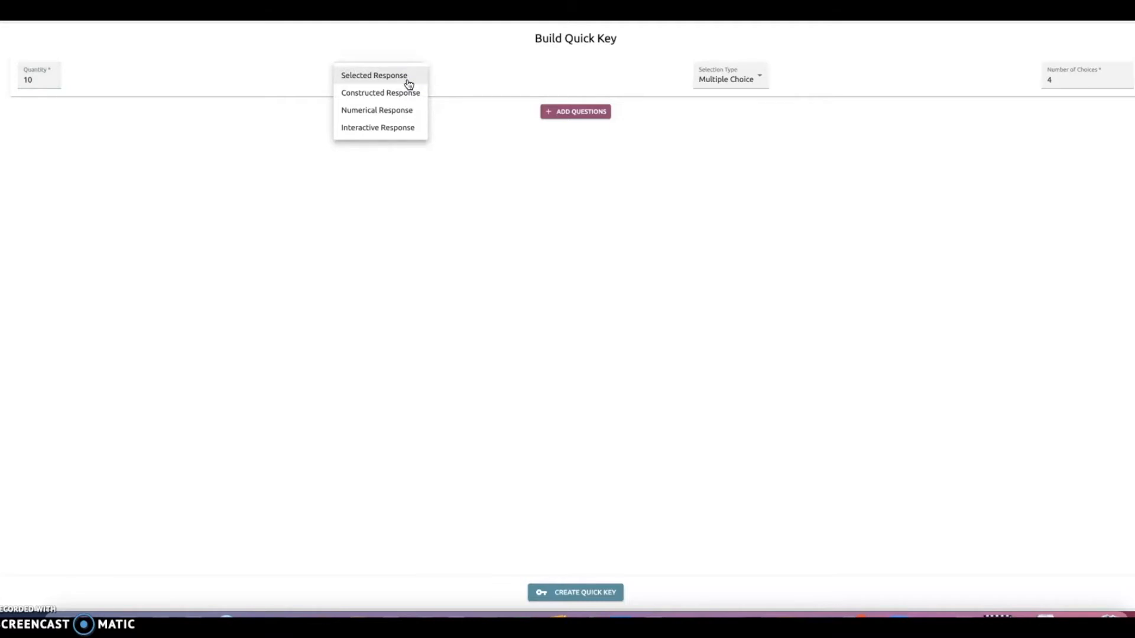
{"action": "left_click", "coordinate": [447, 72]}
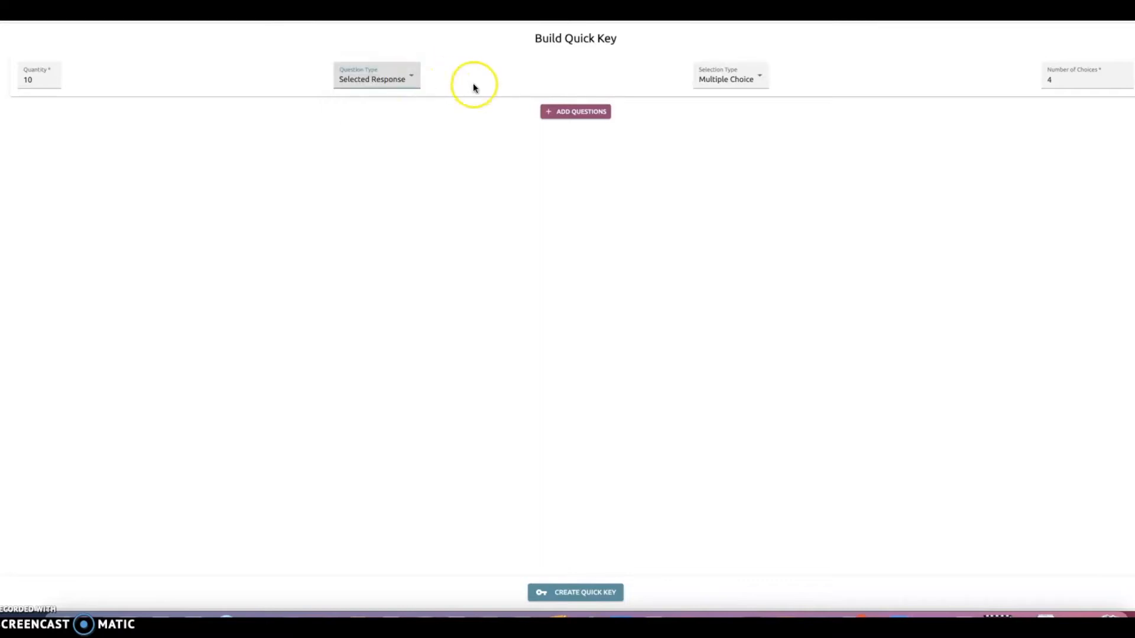
{"action": "left_click", "coordinate": [751, 83]}
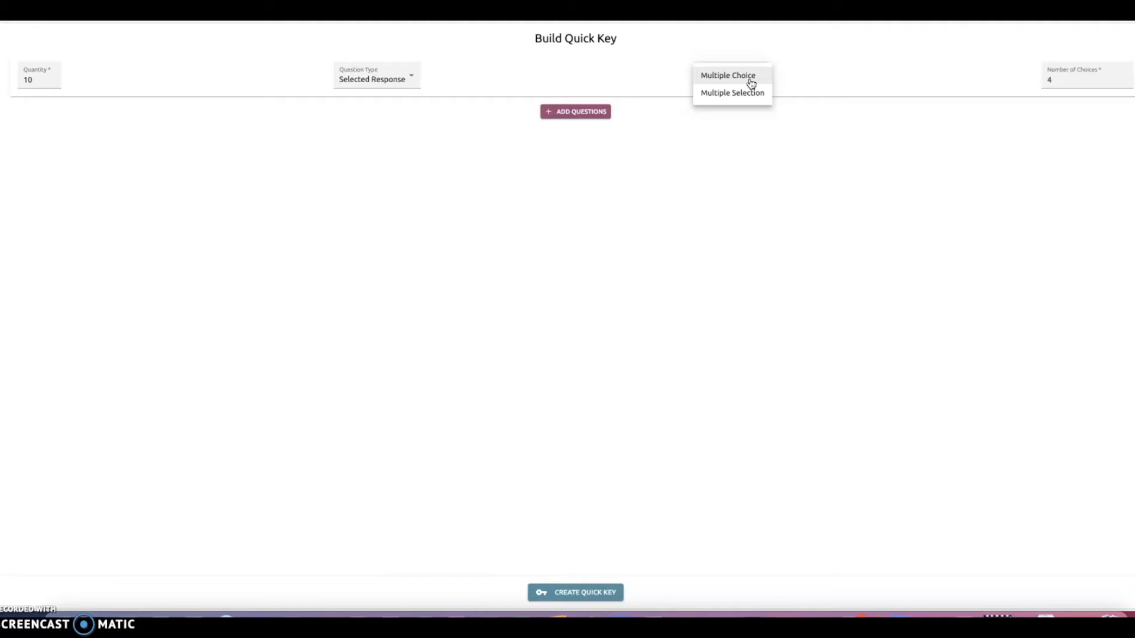
{"action": "left_click", "coordinate": [737, 83]}
{"action": "left_click", "coordinate": [737, 82]}
{"action": "left_click", "coordinate": [1076, 81]}
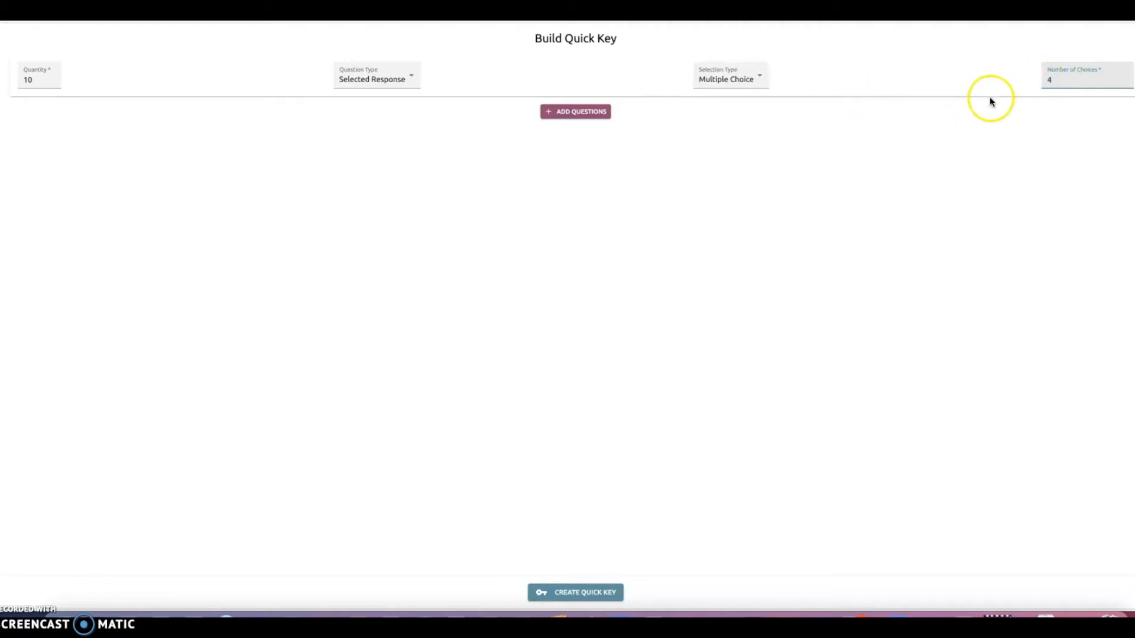
Add one numerical response question with a fixed decimal point and 4 digits before it, and create the quick key.
{"action": "left_click", "coordinate": [585, 116]}
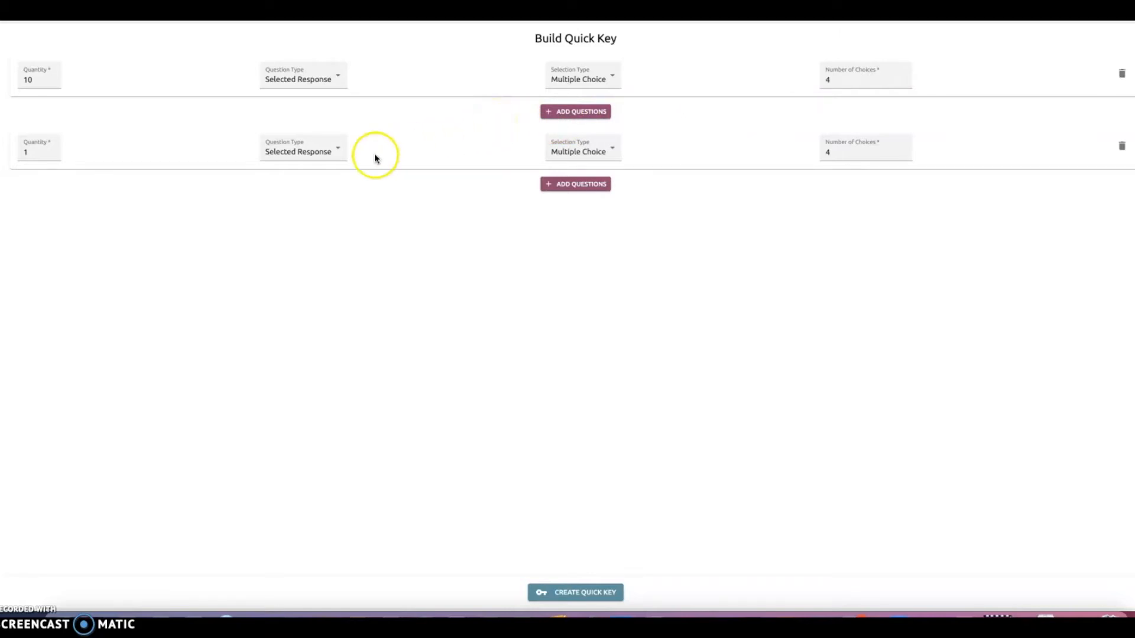
{"action": "left_click", "coordinate": [338, 150]}
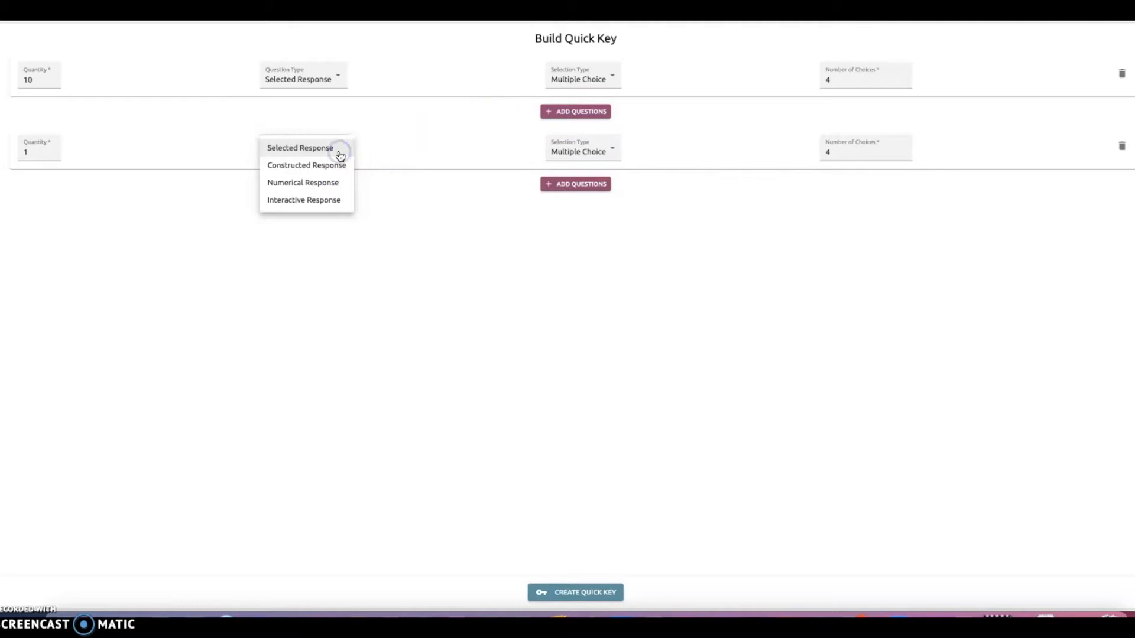
{"action": "left_click", "coordinate": [310, 183]}
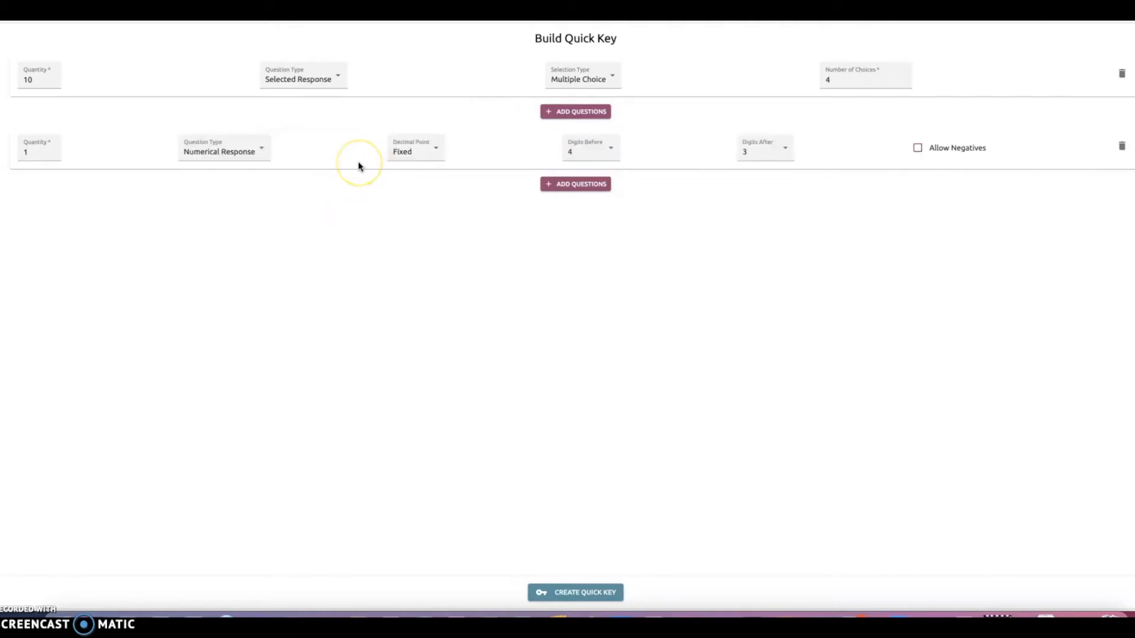
{"action": "left_click", "coordinate": [441, 156]}
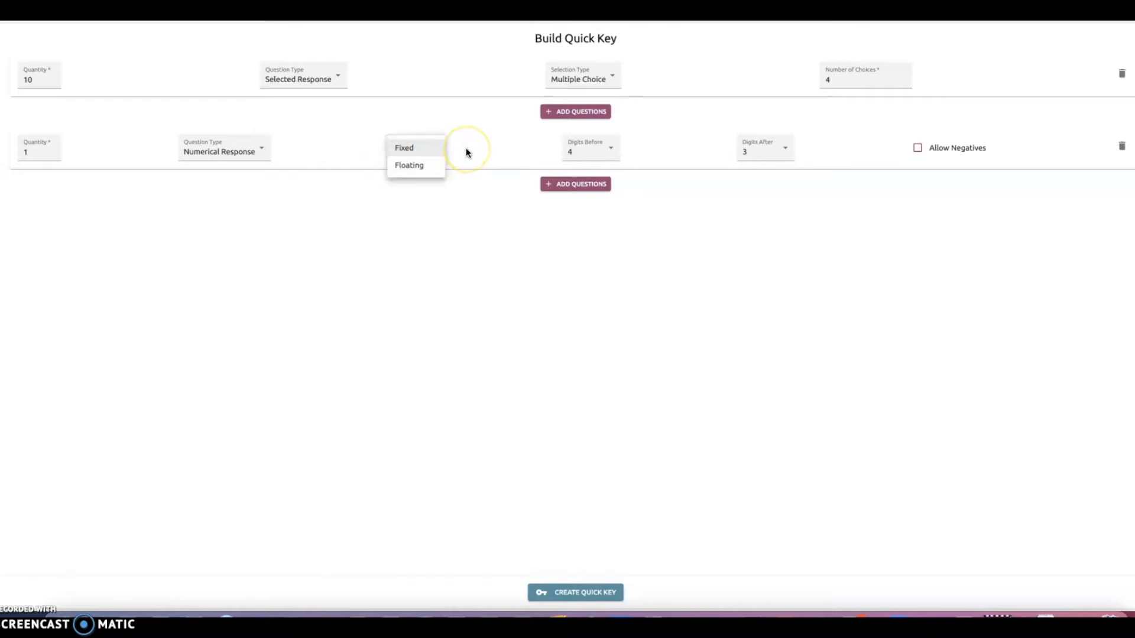
{"action": "left_click", "coordinate": [466, 151]}
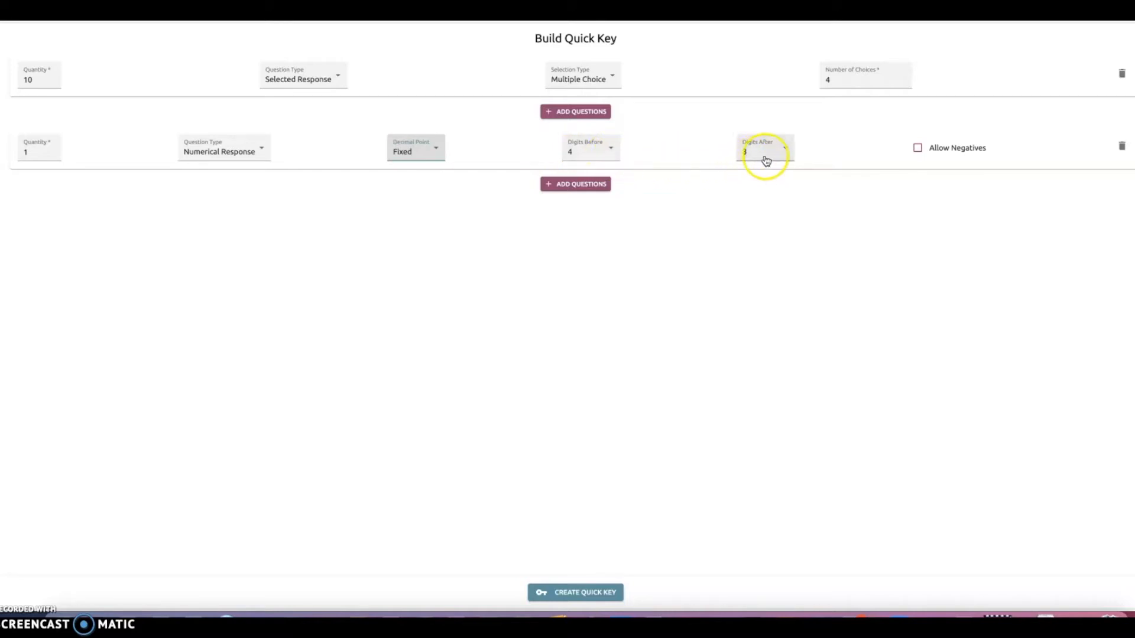
{"action": "left_click", "coordinate": [612, 153]}
{"action": "left_click", "coordinate": [612, 153]}
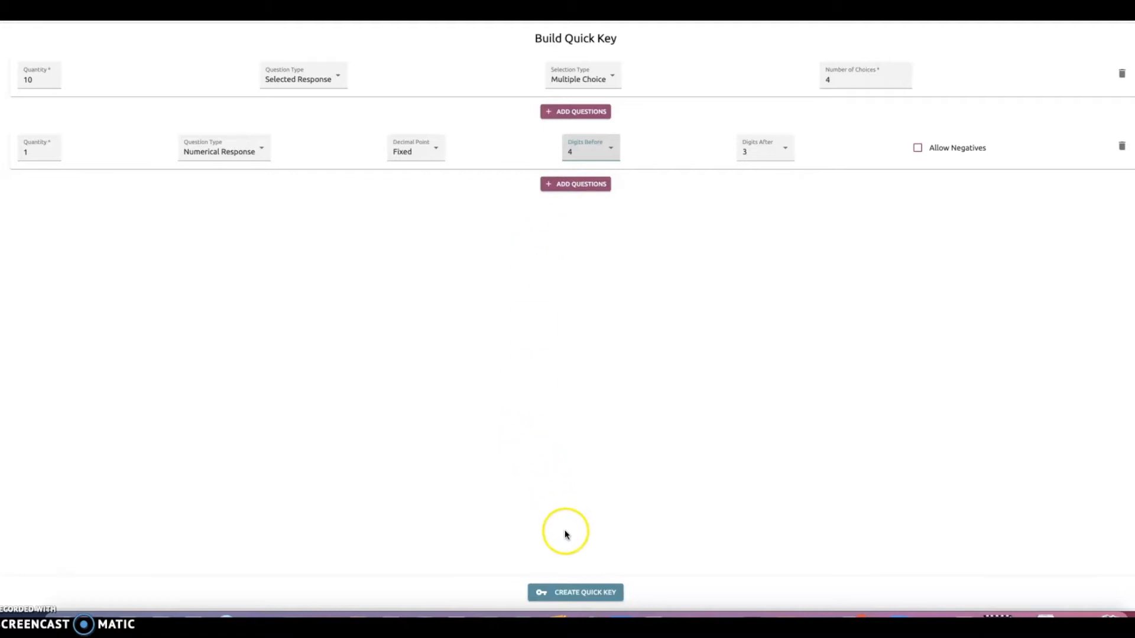
{"action": "left_click", "coordinate": [591, 598]}
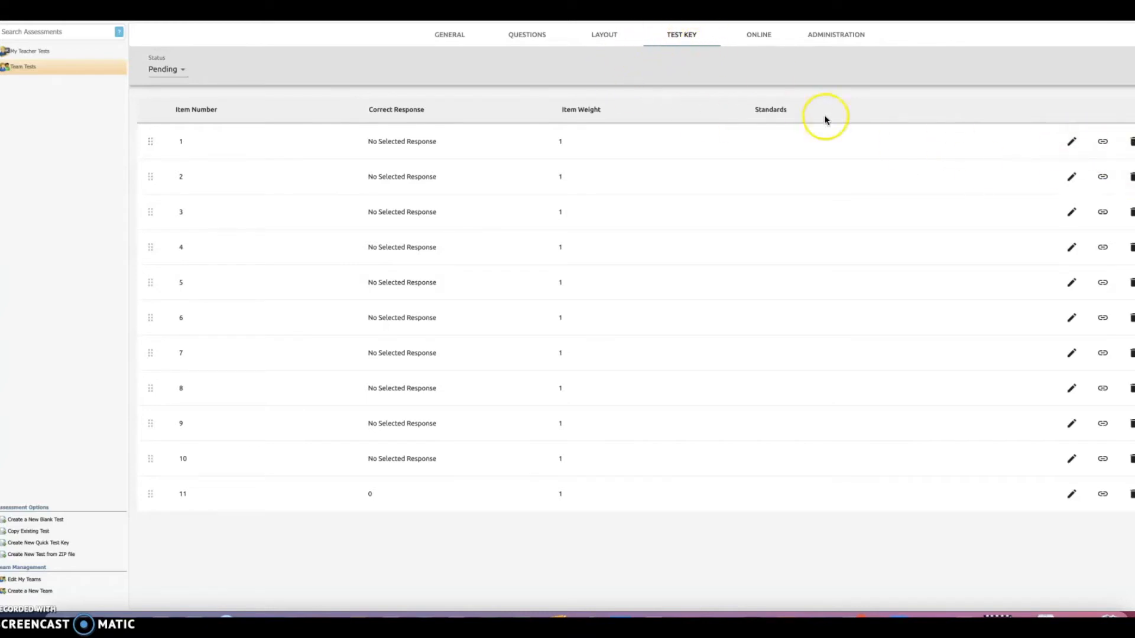
Set the correct response of item 1 to B in the test key and save the item.
{"action": "left_click", "coordinate": [1072, 143]}
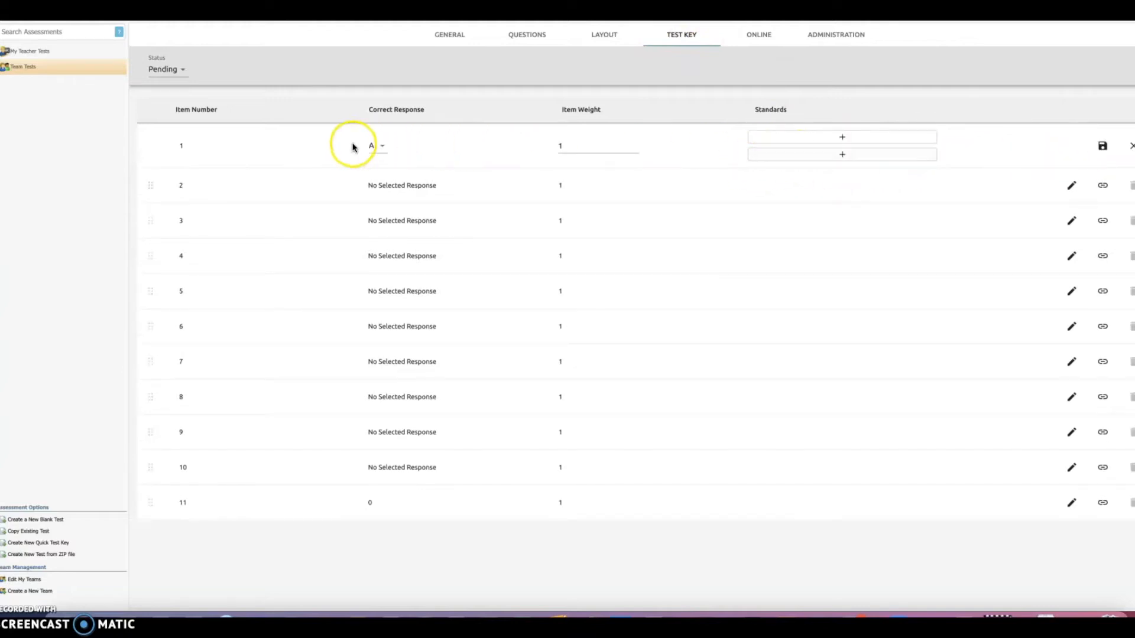
{"action": "left_click", "coordinate": [383, 146]}
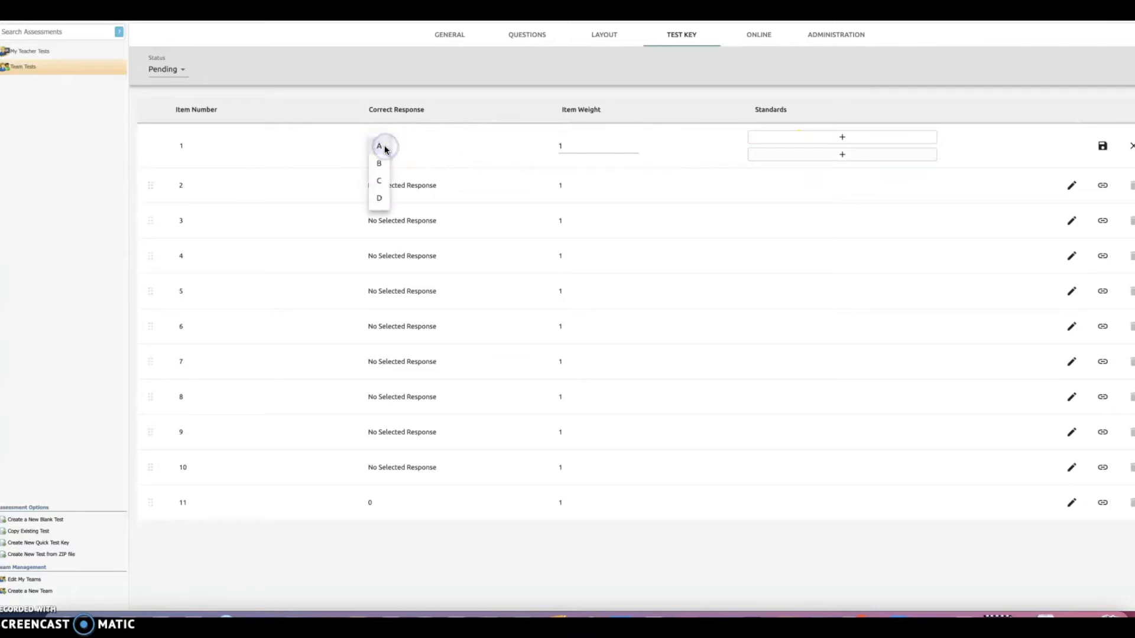
{"action": "left_click", "coordinate": [378, 162]}
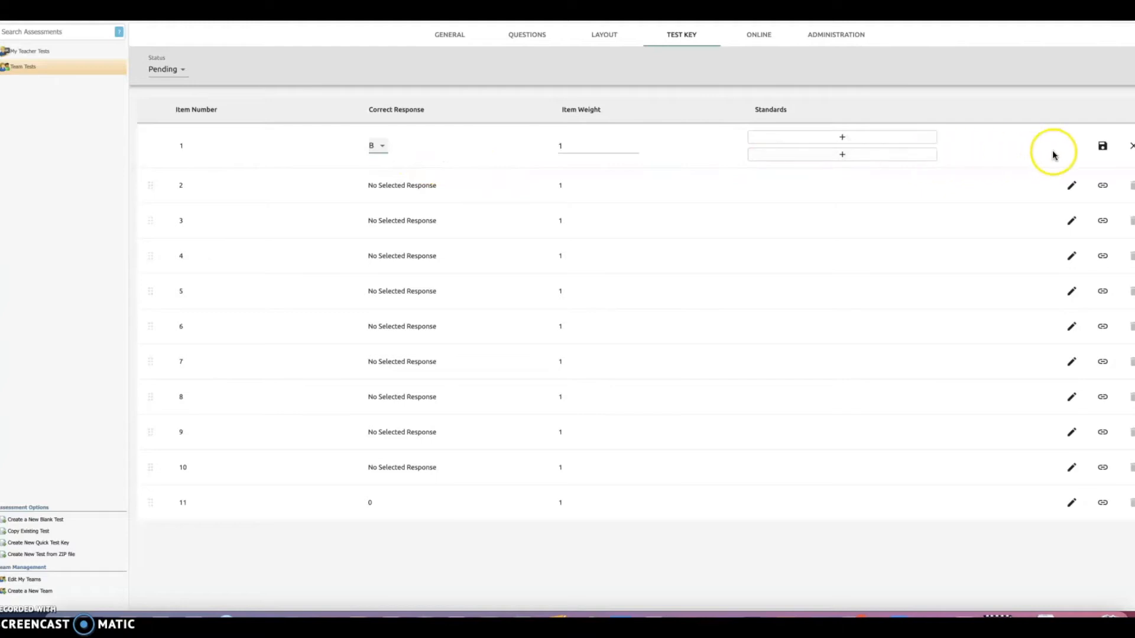
{"action": "left_click", "coordinate": [1106, 150]}
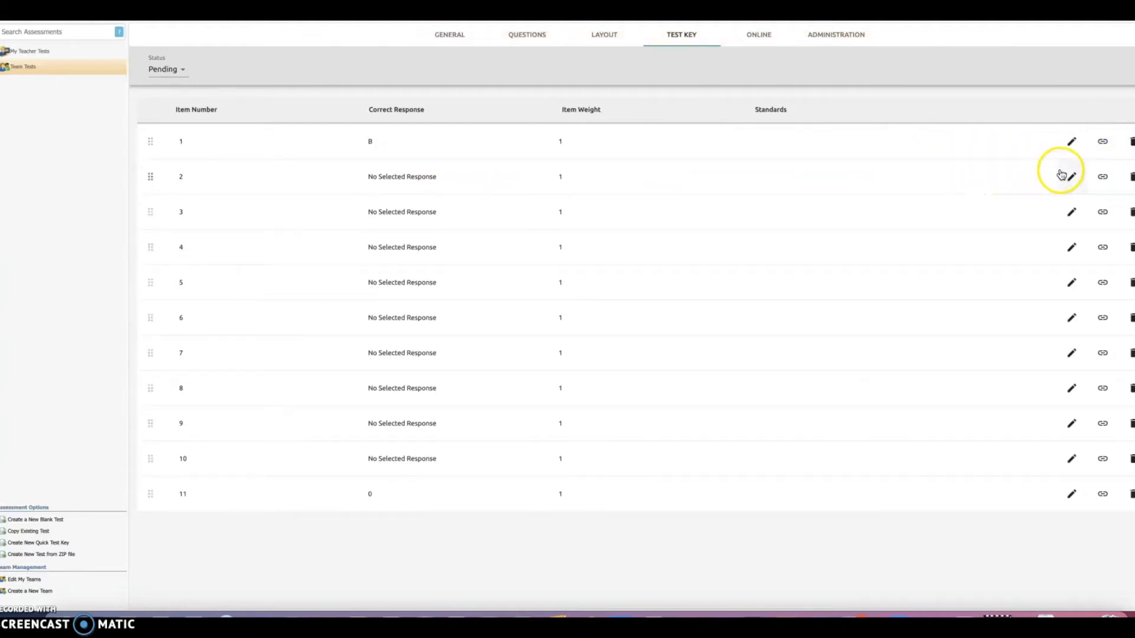
Assign the Mathematics, Grade 4 standard 4.2(G) [R] as the primary standard of item 1 and save the item.
{"action": "left_click", "coordinate": [1072, 143]}
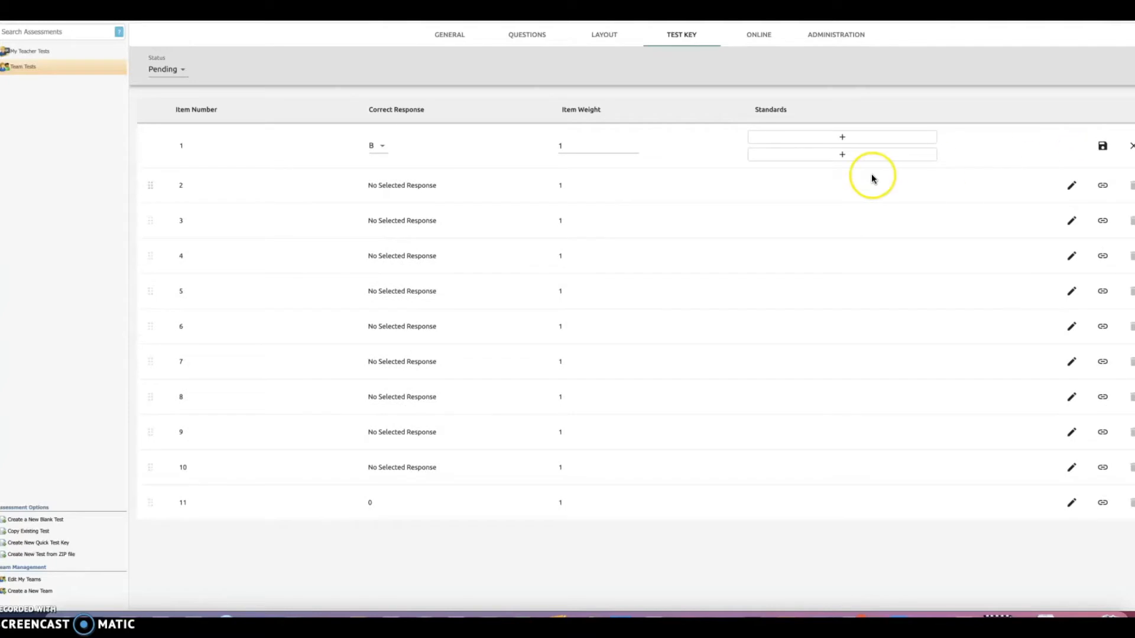
{"action": "left_click", "coordinate": [843, 140]}
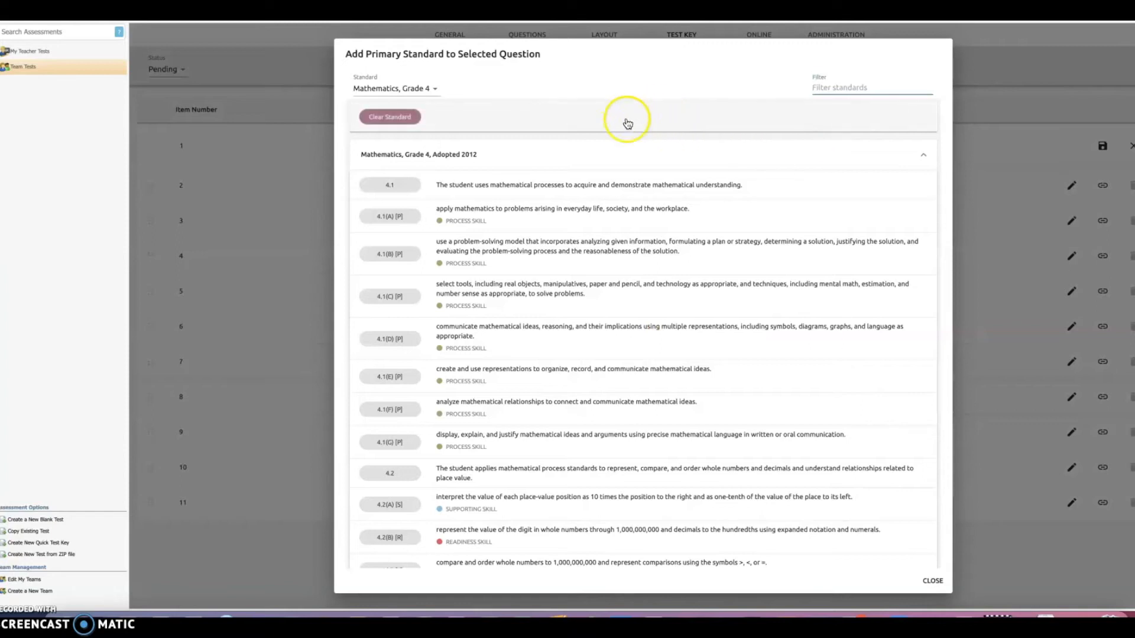
{"action": "left_click", "coordinate": [745, 174]}
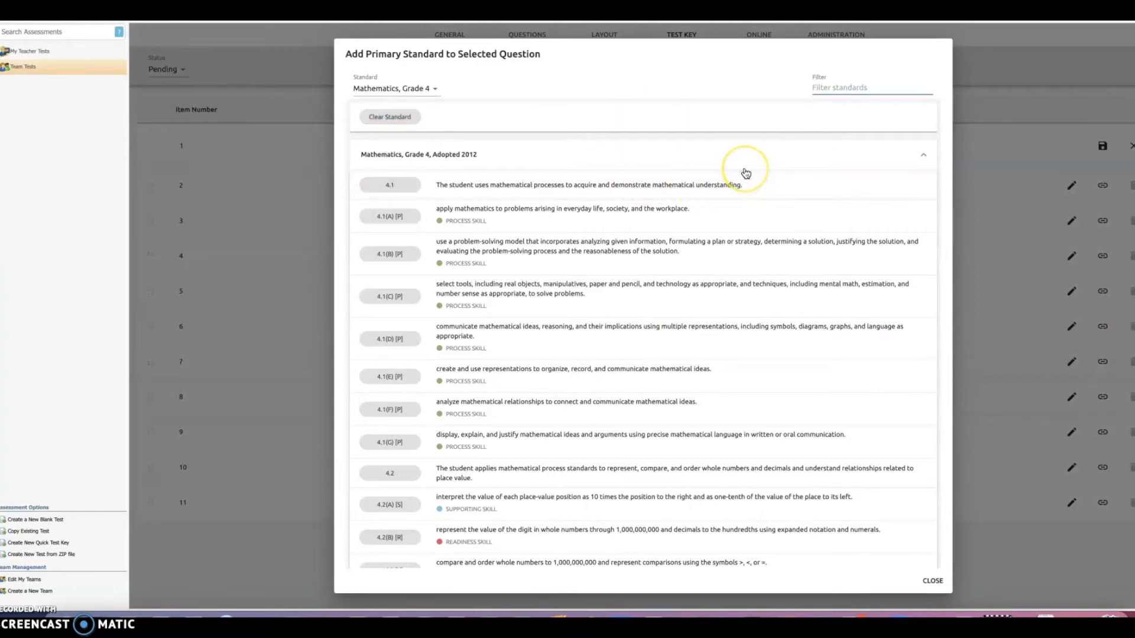
{"action": "scroll", "coordinate": [746, 173], "scroll_direction": "down", "scroll_amount": 4}
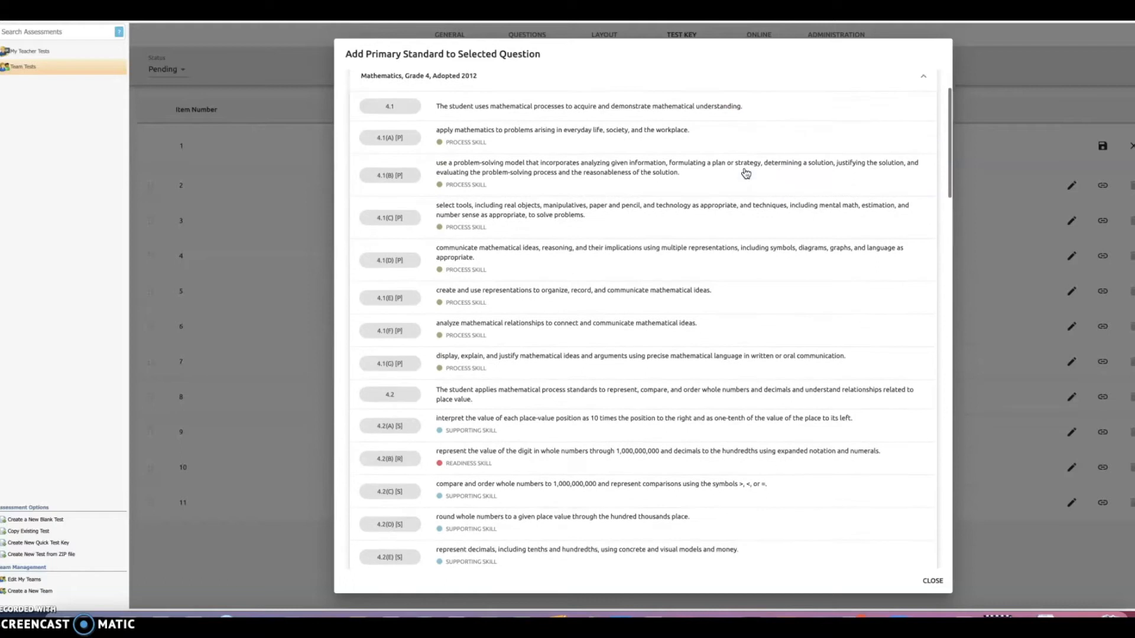
{"action": "scroll", "coordinate": [746, 173], "scroll_direction": "down", "scroll_amount": 1}
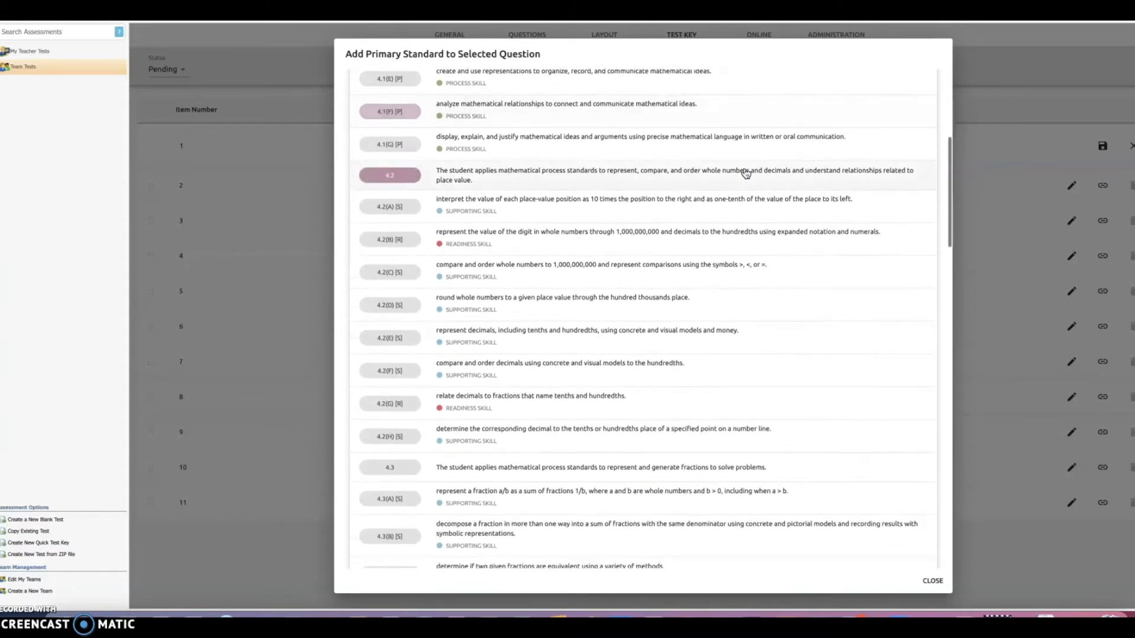
{"action": "left_click", "coordinate": [546, 323]}
{"action": "left_click", "coordinate": [507, 398]}
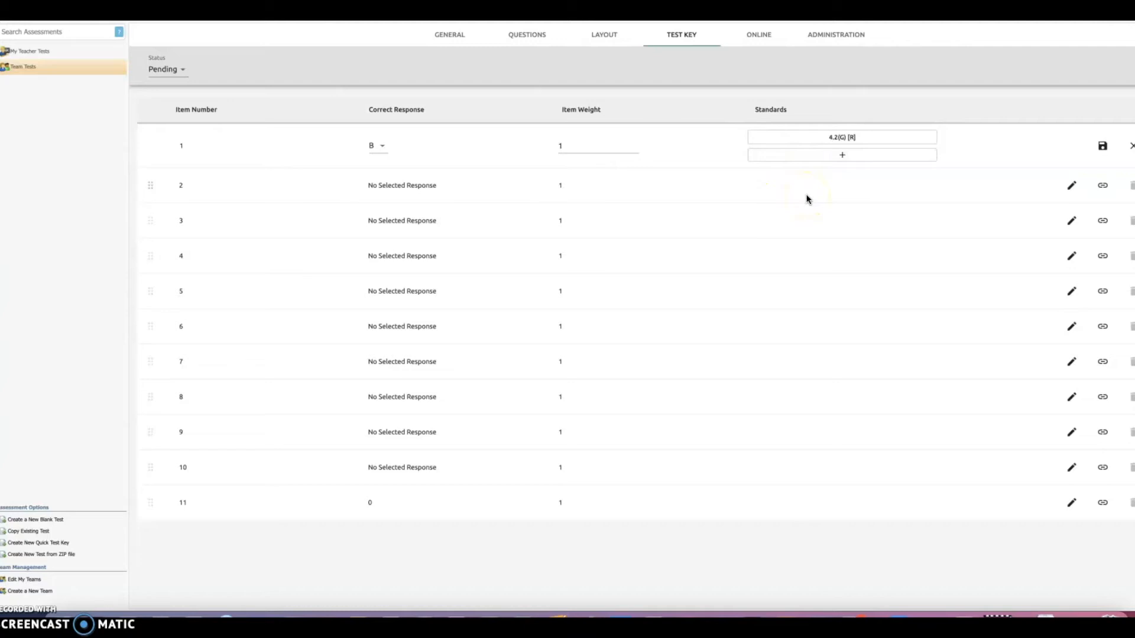
{"action": "left_click", "coordinate": [1102, 146]}
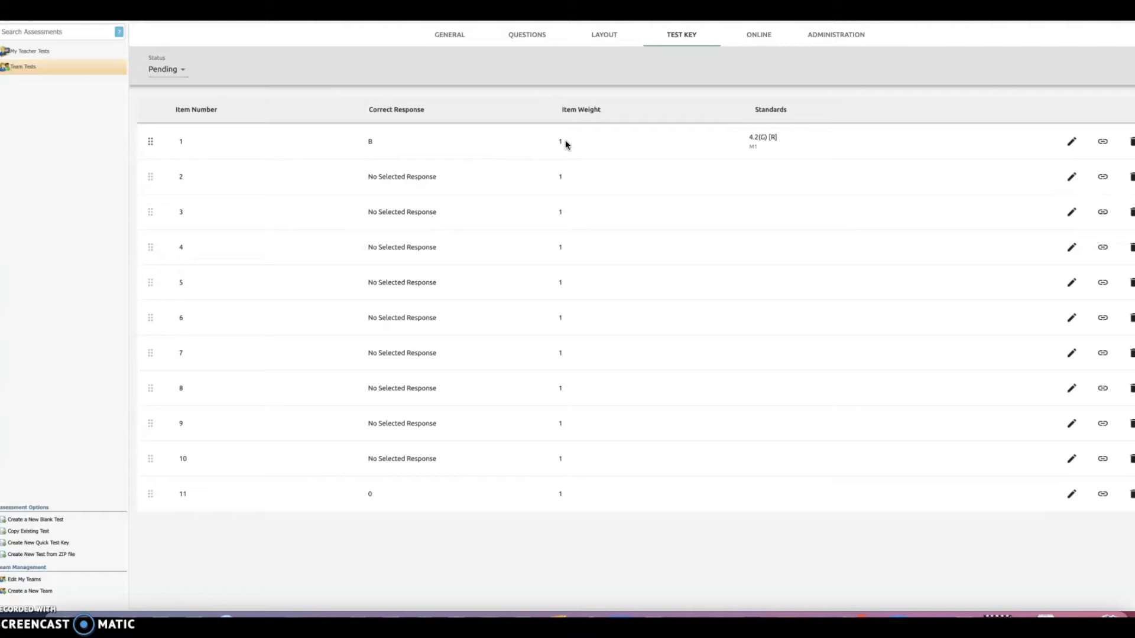
Set item 2's correct response to H, assign 4.2(B) [R] as its primary standard, and save the item.
{"action": "left_click", "coordinate": [1072, 178]}
{"action": "left_click", "coordinate": [381, 181]}
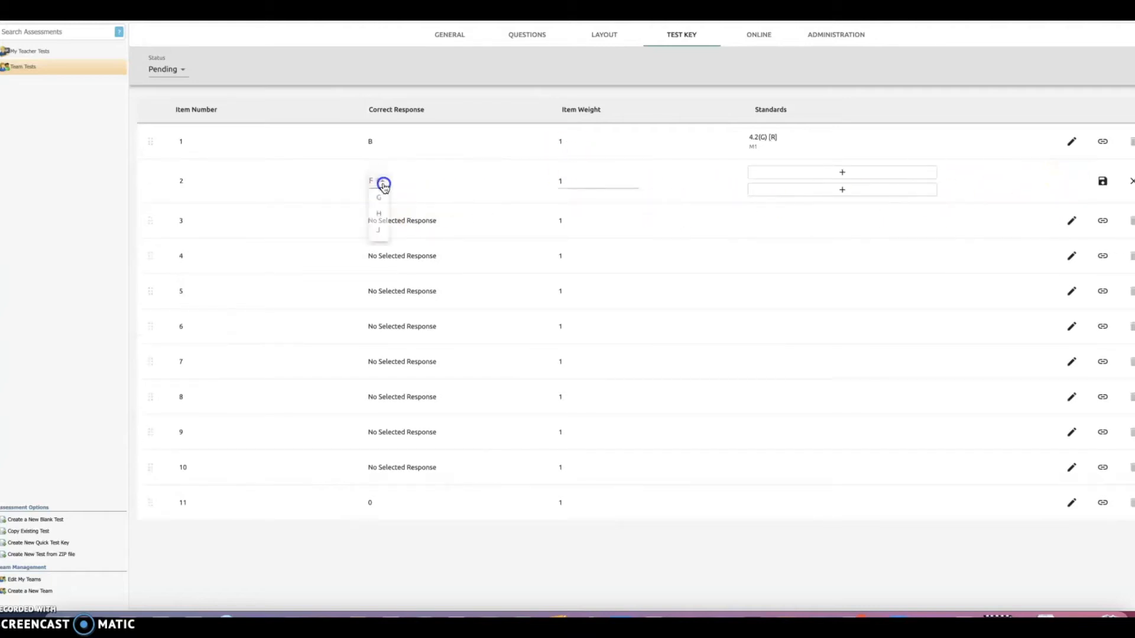
{"action": "left_click", "coordinate": [380, 215]}
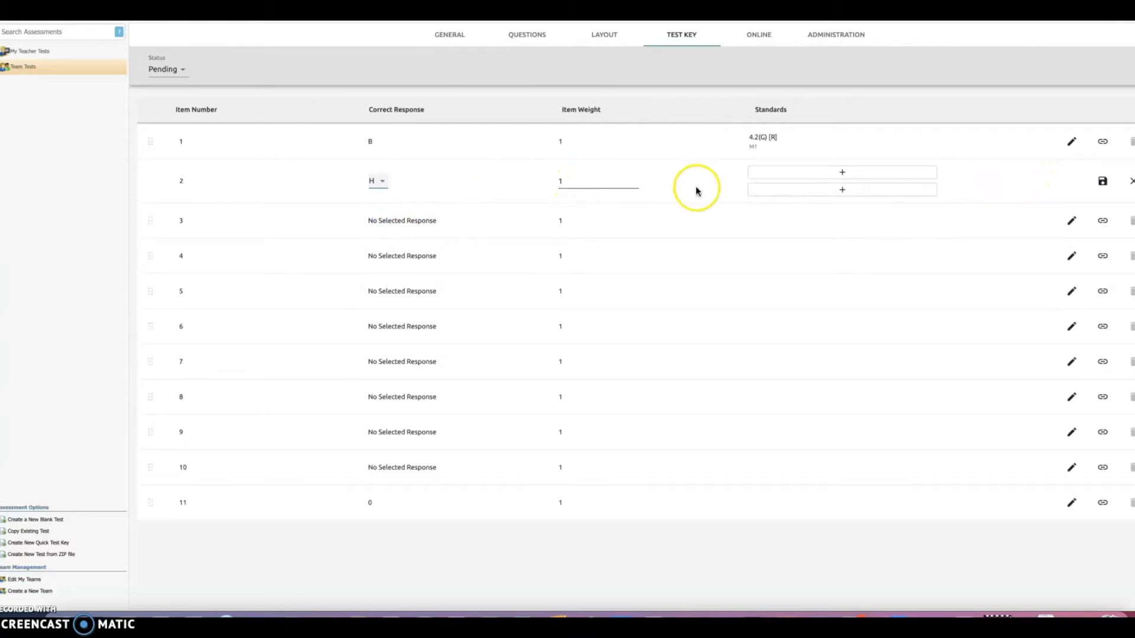
{"action": "left_click", "coordinate": [824, 173]}
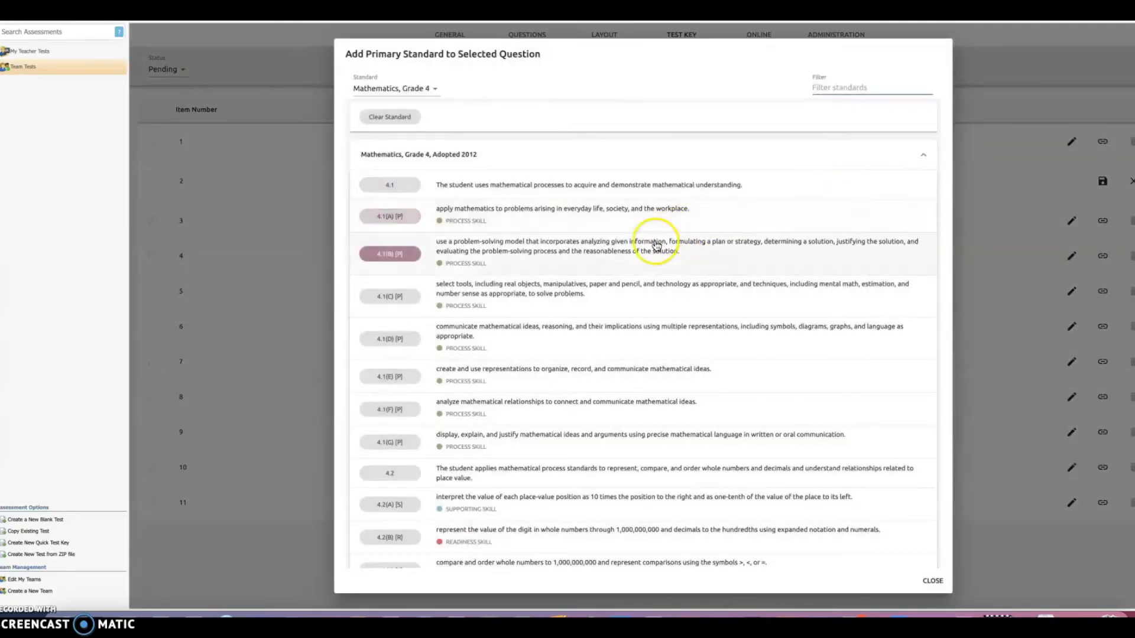
{"action": "scroll", "coordinate": [515, 260], "scroll_direction": "down", "scroll_amount": 3}
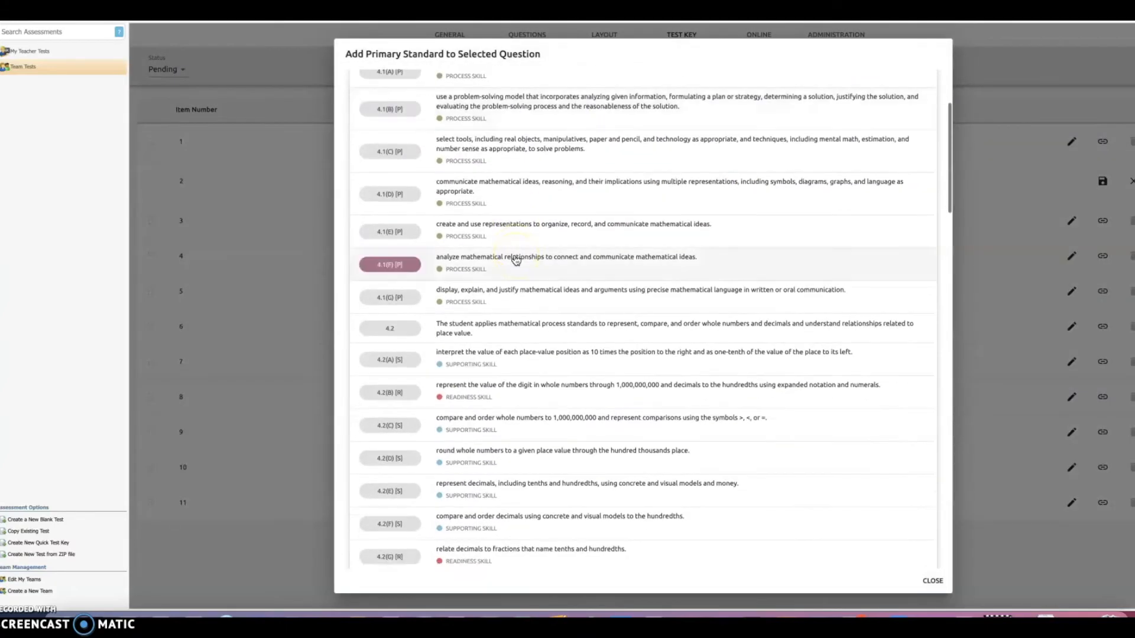
{"action": "left_click", "coordinate": [508, 386]}
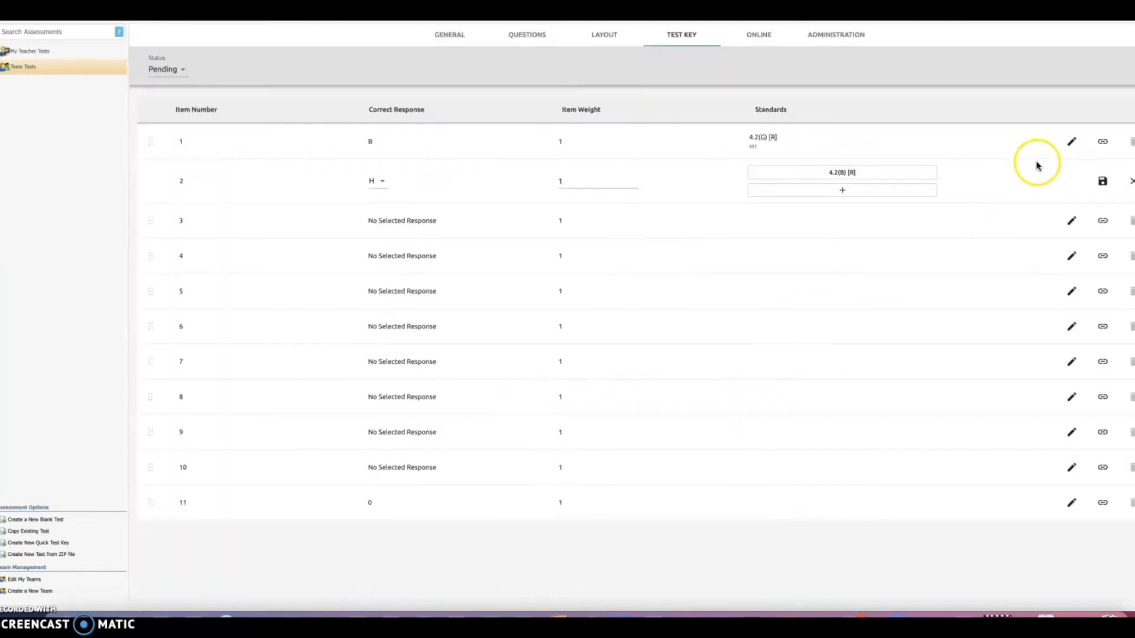
{"action": "left_click", "coordinate": [1102, 180]}
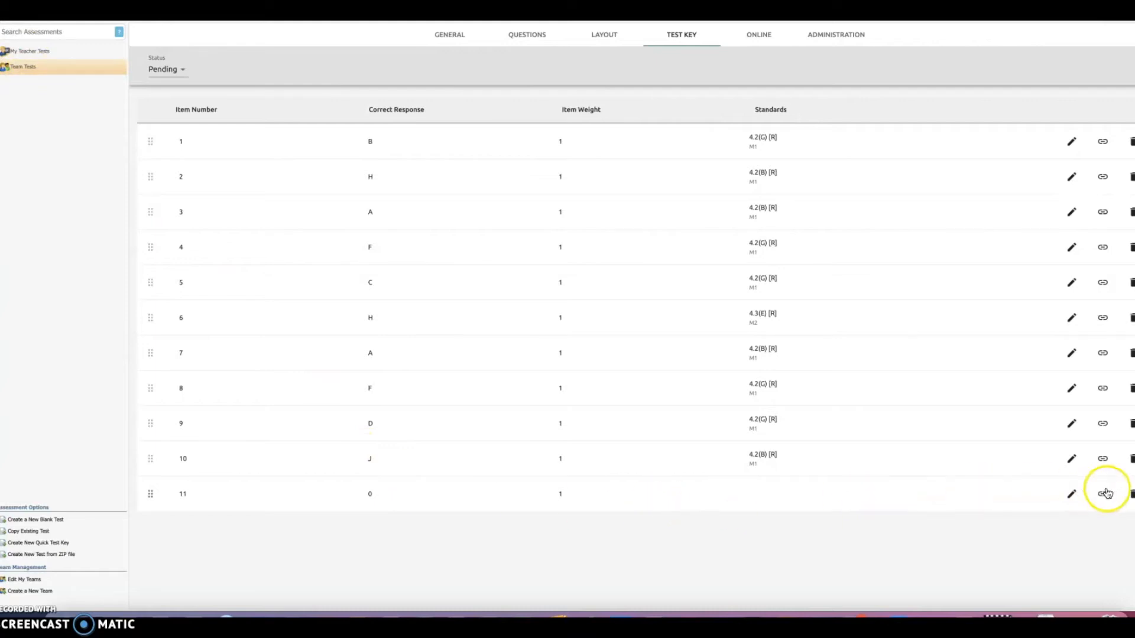
Set item 11's correct response to 14.37, assign 4.2(B) [R] as its primary standard, and save the item.
{"action": "left_click", "coordinate": [1071, 495]}
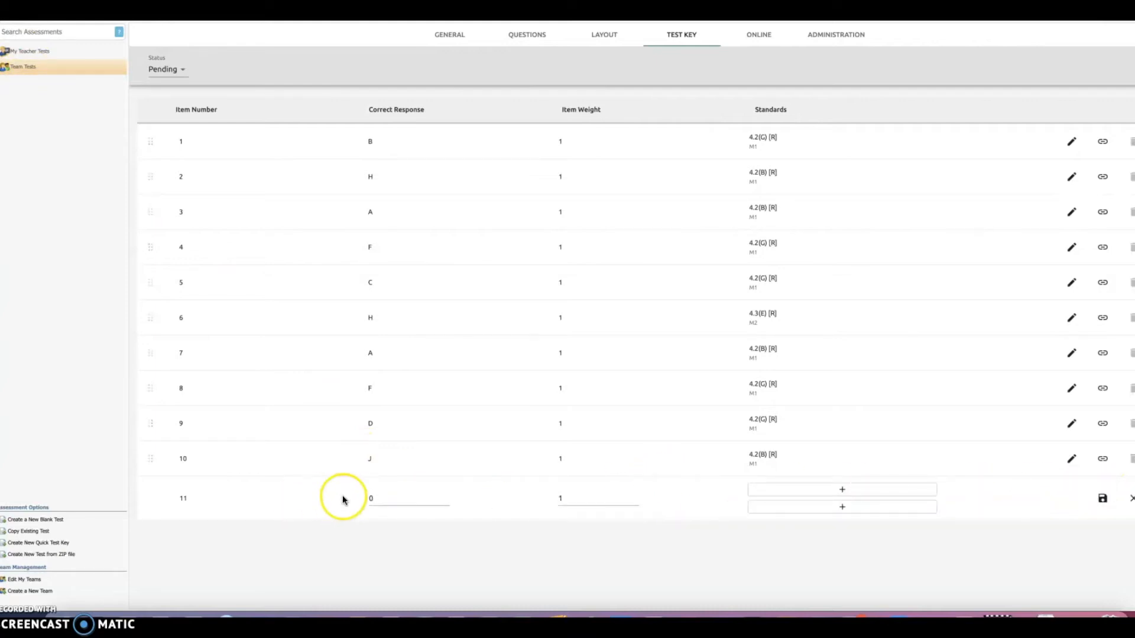
{"action": "left_click", "coordinate": [373, 499]}
{"action": "type", "text": "14.37"}
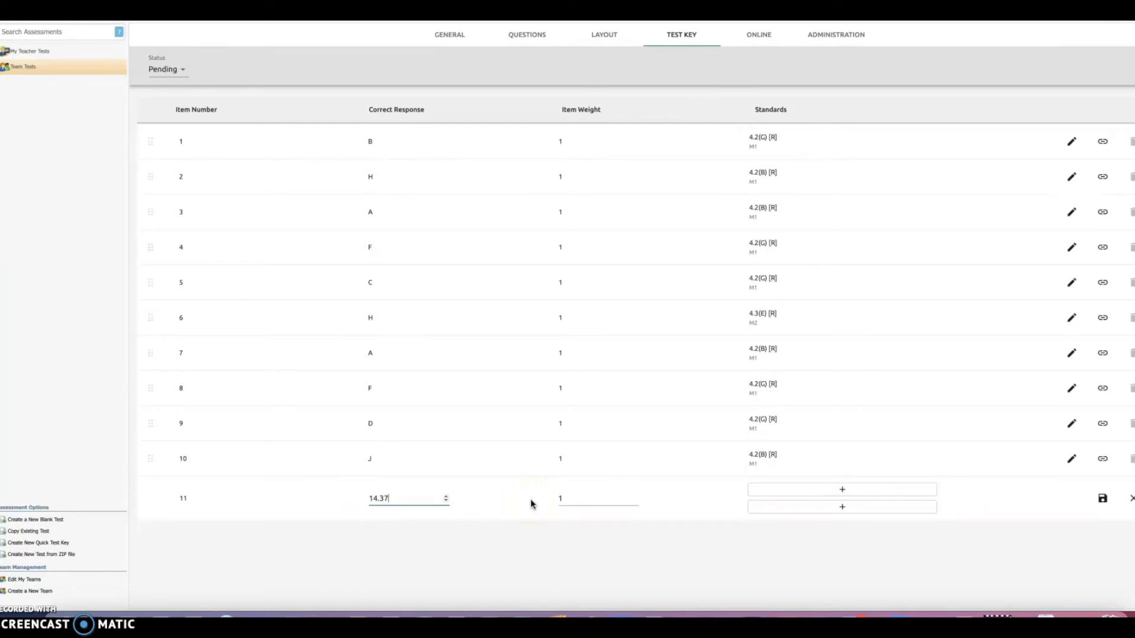
{"action": "left_click", "coordinate": [833, 491]}
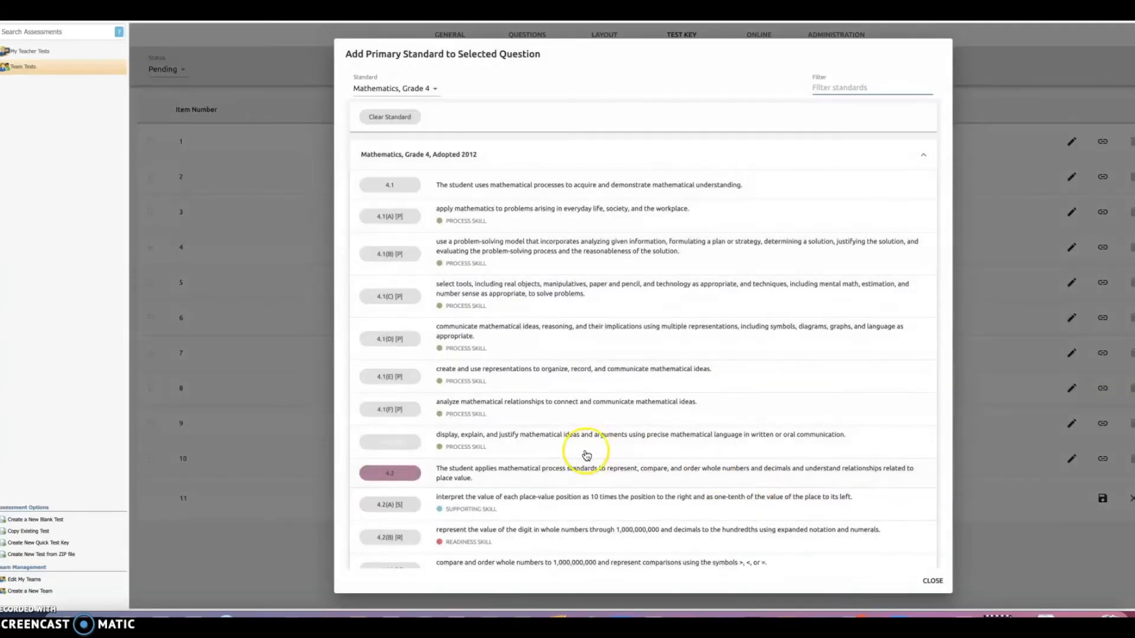
{"action": "left_click", "coordinate": [496, 539]}
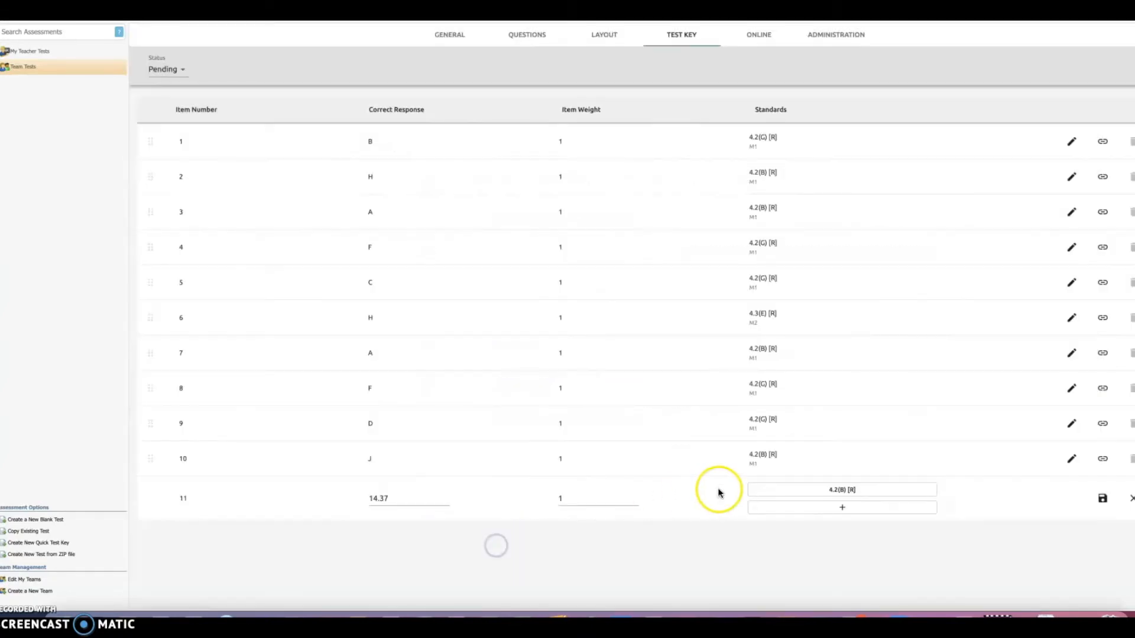
{"action": "left_click", "coordinate": [1102, 498]}
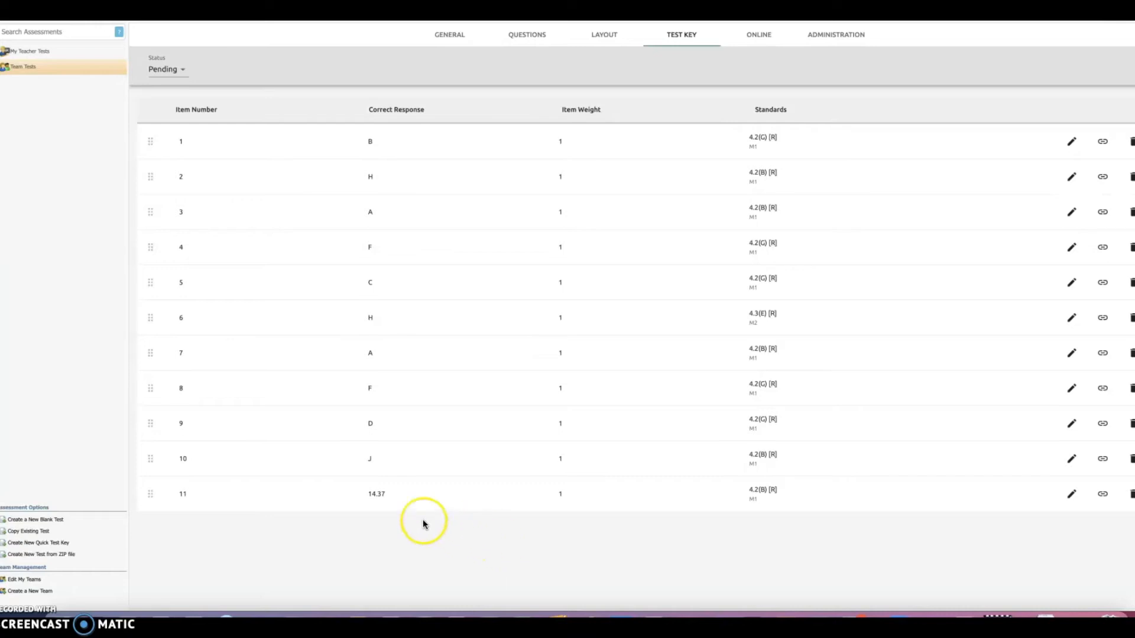
Move the numerical response item with answer 14.37 up the test key to position 5.
{"action": "left_click", "coordinate": [152, 494]}
{"action": "left_click_drag", "start_coordinate": [152, 494], "coordinate": [158, 288]}
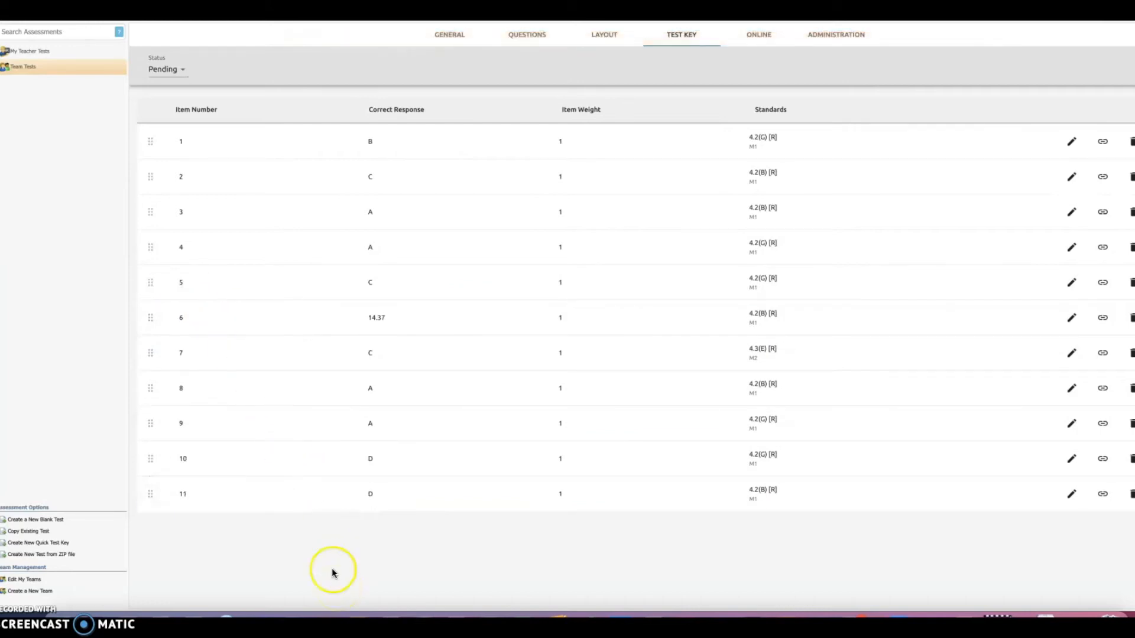
{"action": "left_click_drag", "start_coordinate": [151, 325], "coordinate": [155, 268]}
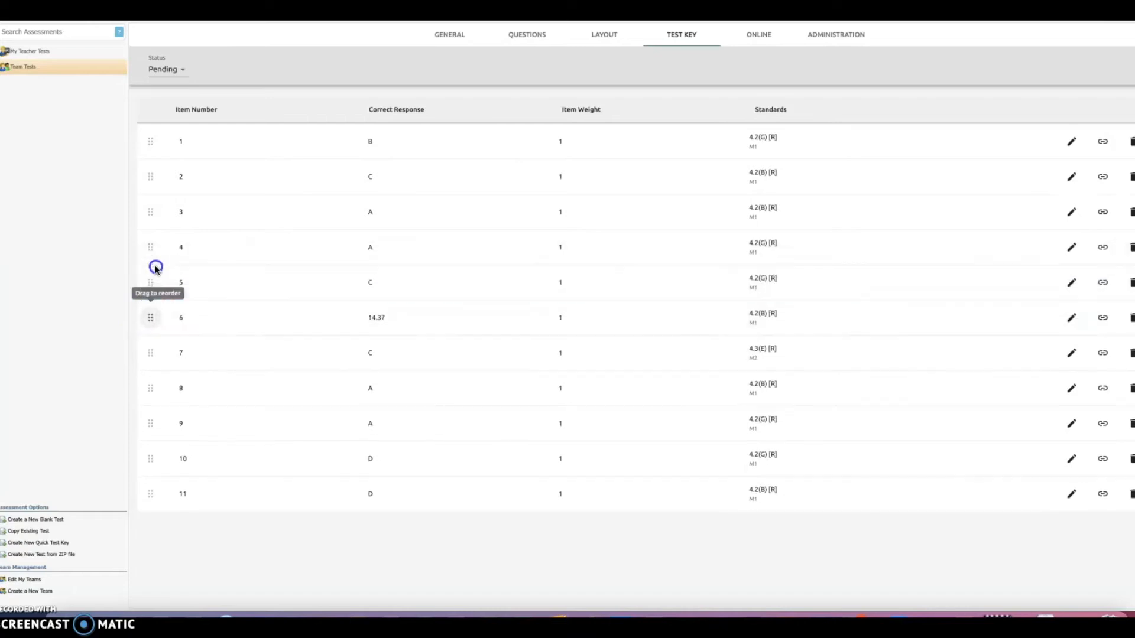
{"action": "left_click_drag", "start_coordinate": [152, 316], "coordinate": [158, 243]}
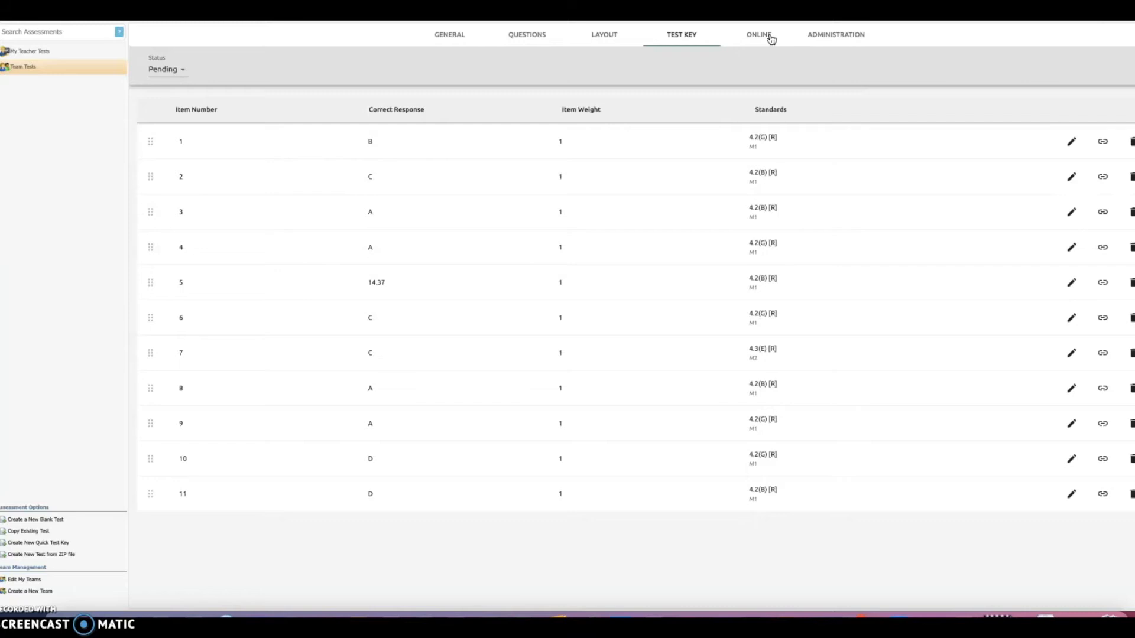
Open question 1 for editing and replace its placeholder text with "The quick brown fox jumped how high?".
{"action": "left_click", "coordinate": [530, 38]}
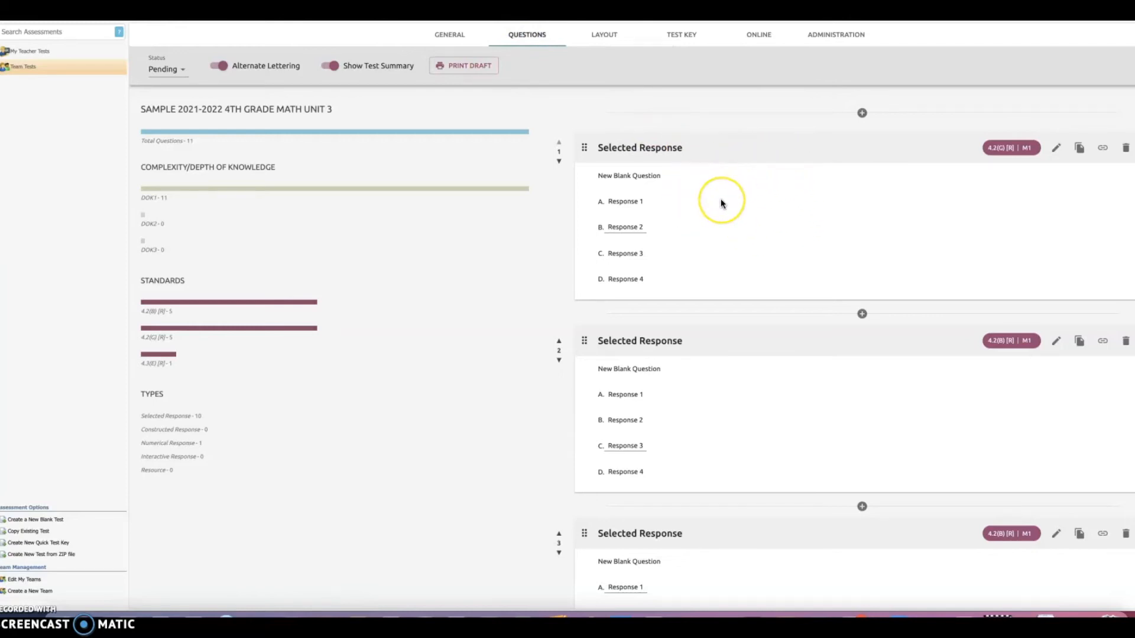
{"action": "scroll", "coordinate": [673, 164], "scroll_direction": "down", "scroll_amount": 3}
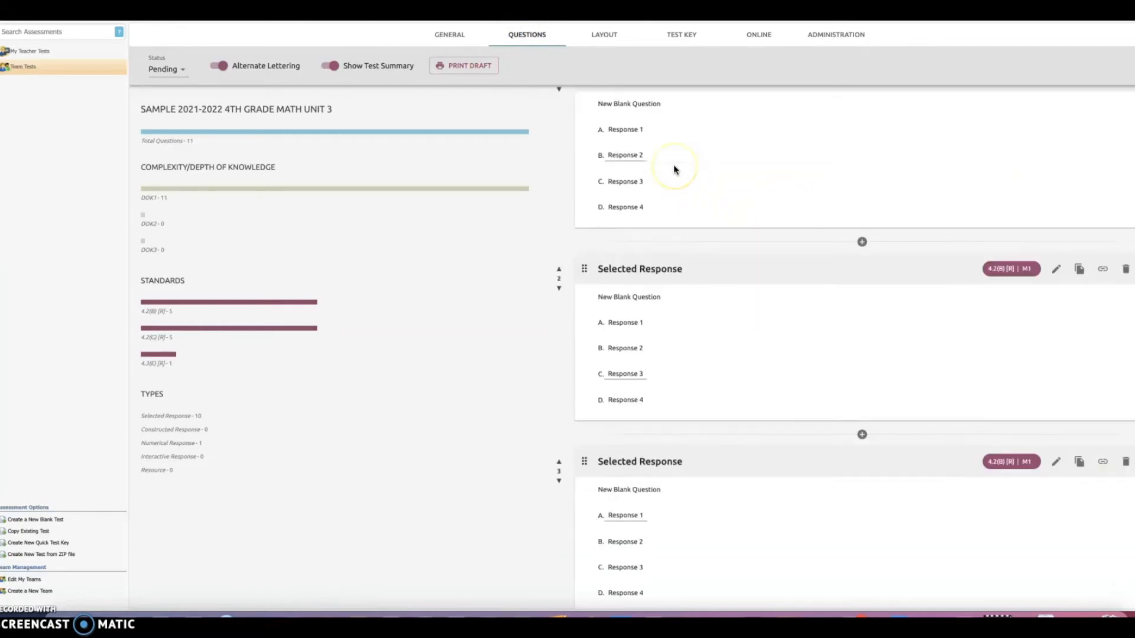
{"action": "scroll", "coordinate": [673, 164], "scroll_direction": "down", "scroll_amount": 9}
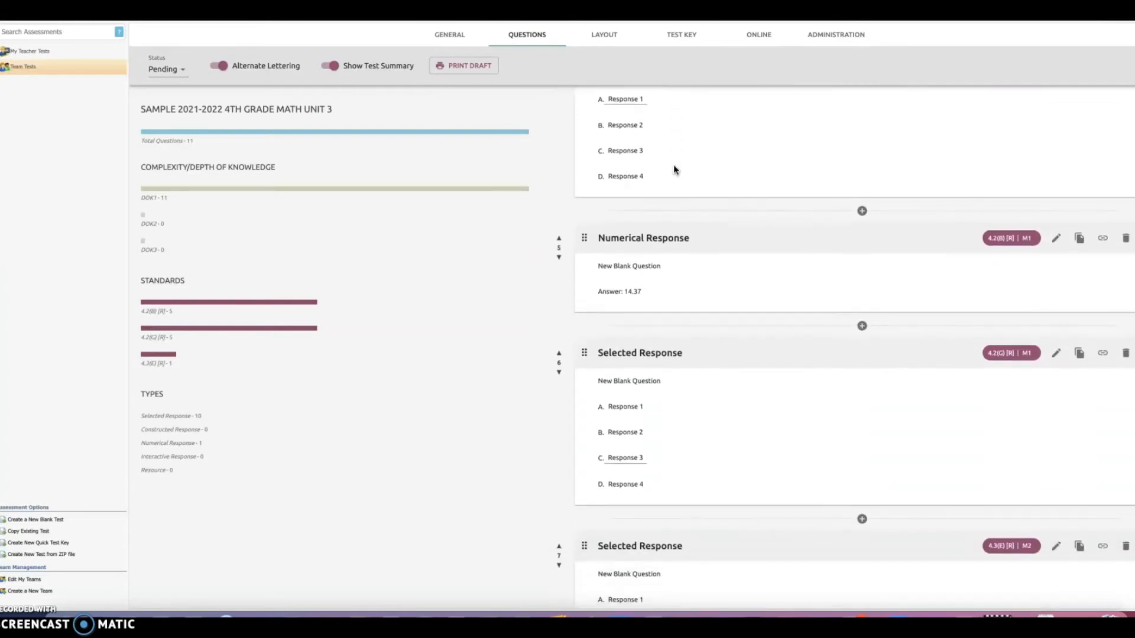
{"action": "scroll", "coordinate": [674, 169], "scroll_direction": "up", "scroll_amount": 7}
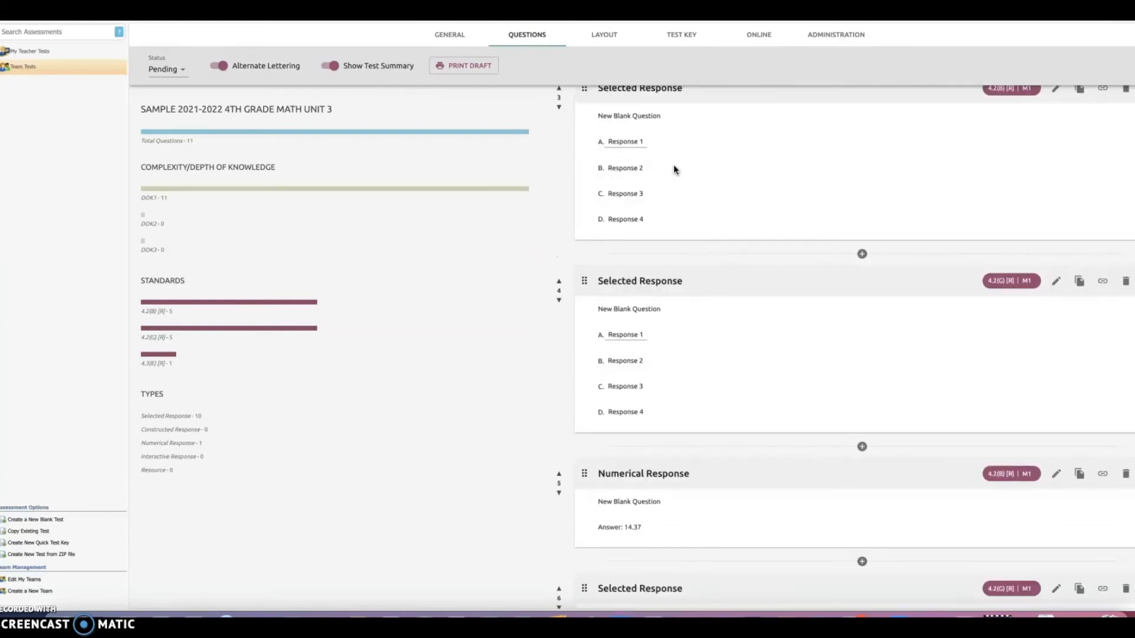
{"action": "scroll", "coordinate": [674, 168], "scroll_direction": "up", "scroll_amount": 7}
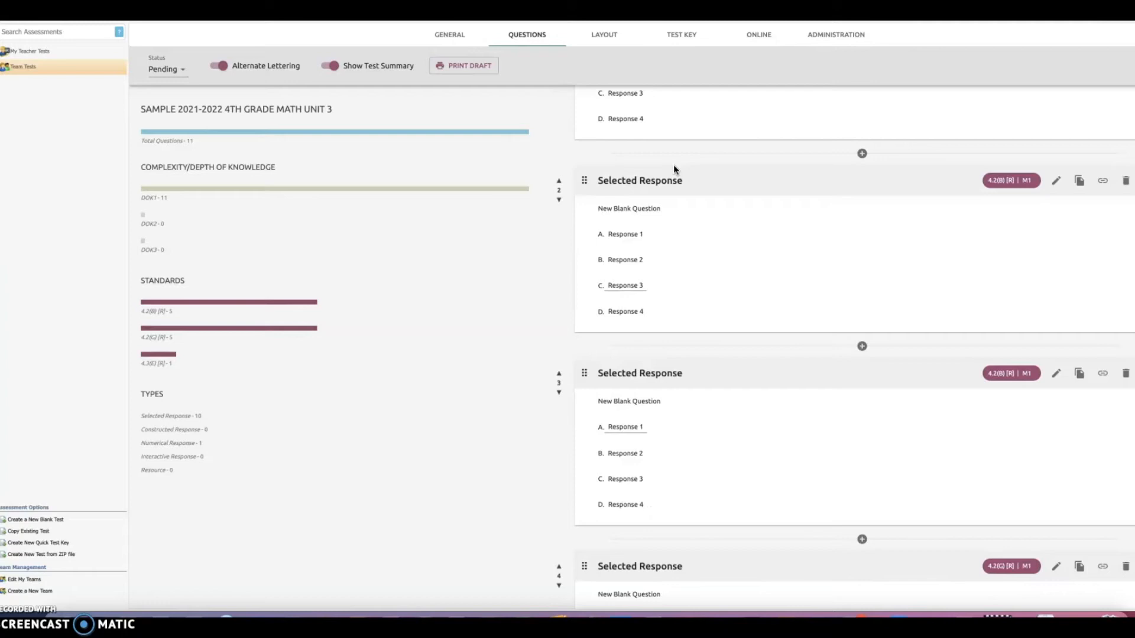
{"action": "left_click", "coordinate": [1057, 153]}
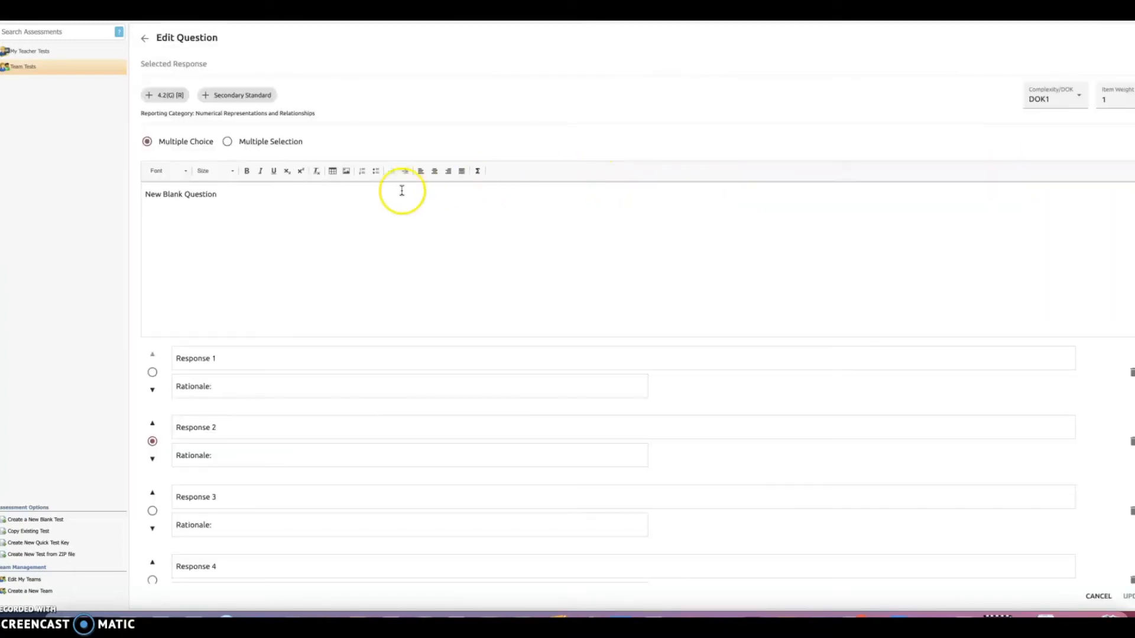
{"action": "left_click_drag", "start_coordinate": [224, 194], "coordinate": [114, 195]}
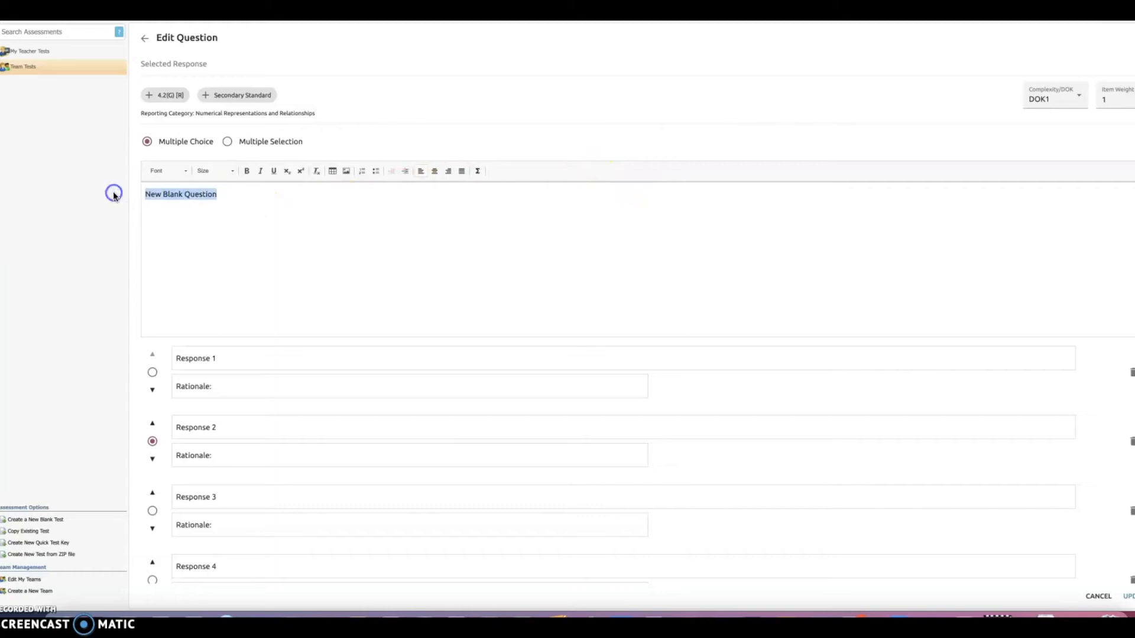
{"action": "type", "text": "The "}
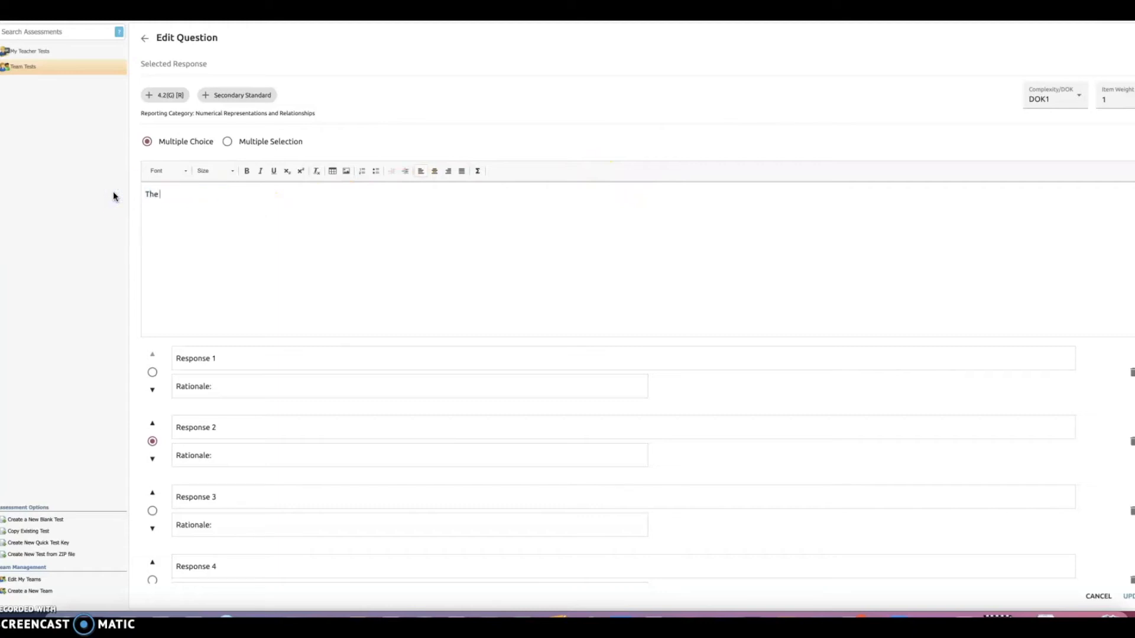
{"action": "type", "text": "quick brown fox jumped how"}
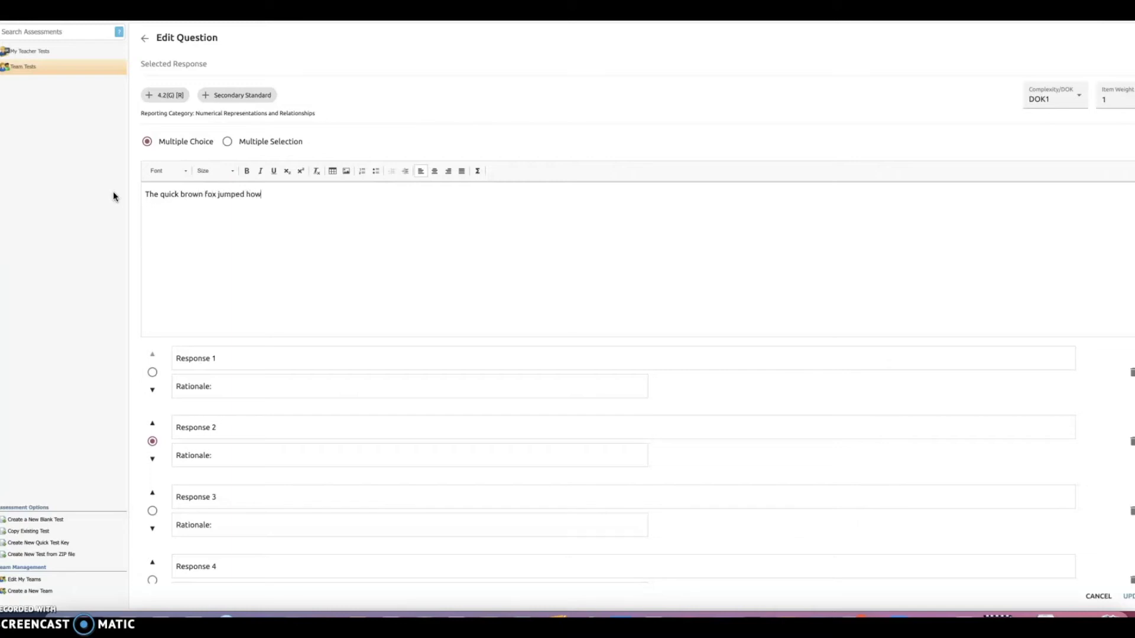
{"action": "type", "text": " high"}
Replace question 1's four response placeholders with 6 feet, 7 feet, 19 feet and 52 feet, in that order.
{"action": "left_click_drag", "start_coordinate": [221, 358], "coordinate": [161, 357]}
{"action": "key", "text": "BackSpace"}
{"action": "type", "text": "6 feet"}
{"action": "left_click_drag", "start_coordinate": [239, 425], "coordinate": [149, 423]}
{"action": "type", "text": "7 feet"}
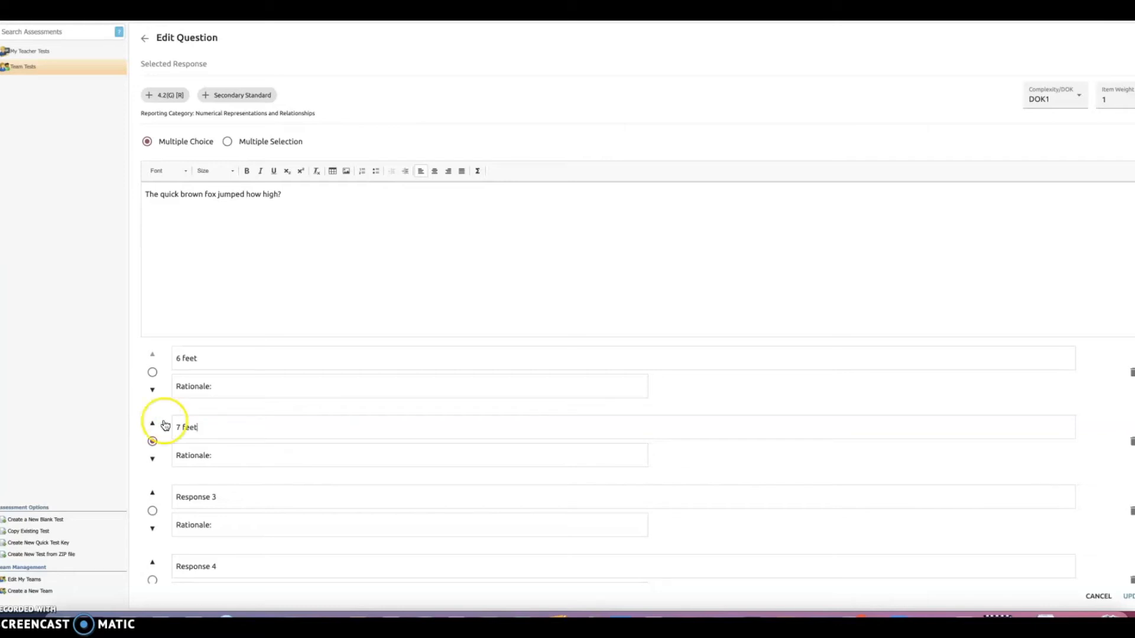
{"action": "left_click_drag", "start_coordinate": [218, 496], "coordinate": [158, 498]}
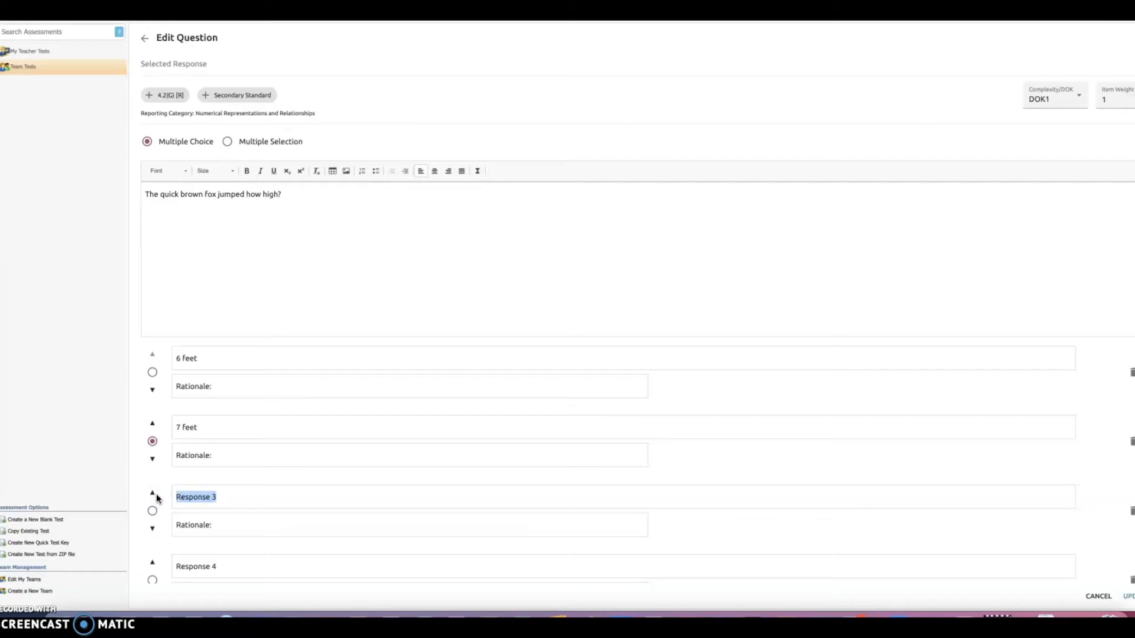
{"action": "type", "text": "19 feet"}
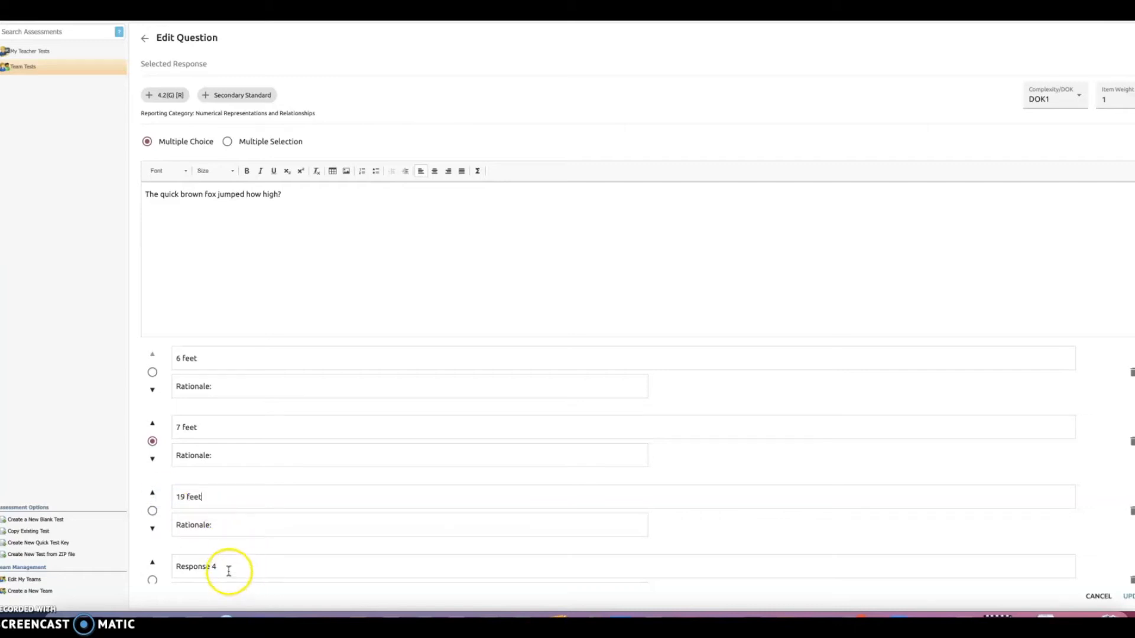
{"action": "left_click_drag", "start_coordinate": [225, 568], "coordinate": [161, 565]}
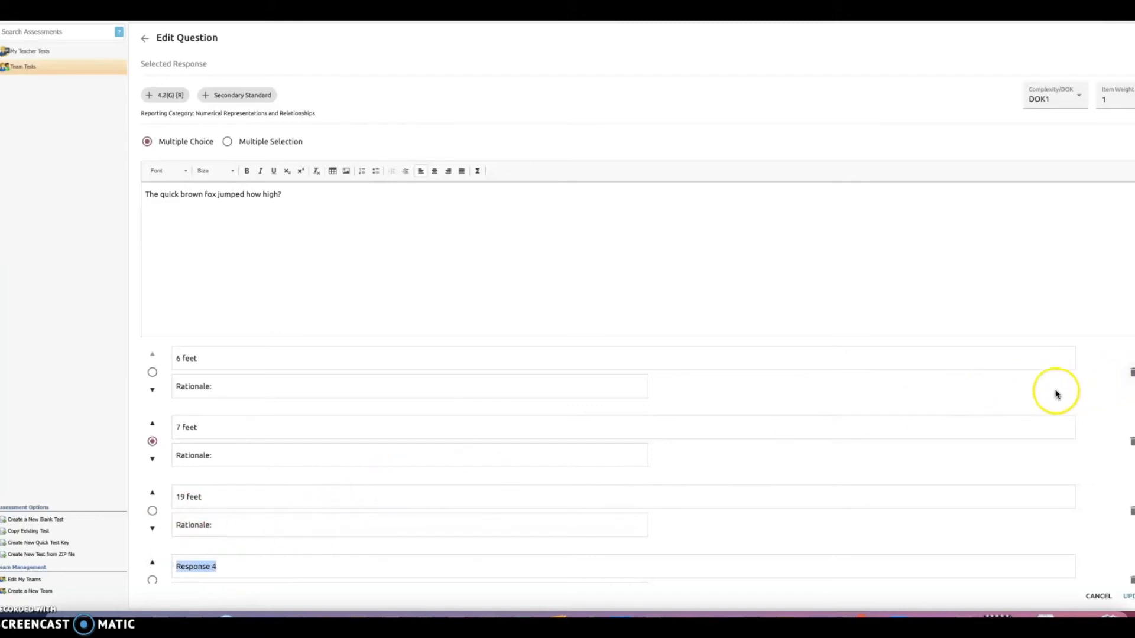
{"action": "scroll", "coordinate": [864, 399], "scroll_direction": "down", "scroll_amount": 2}
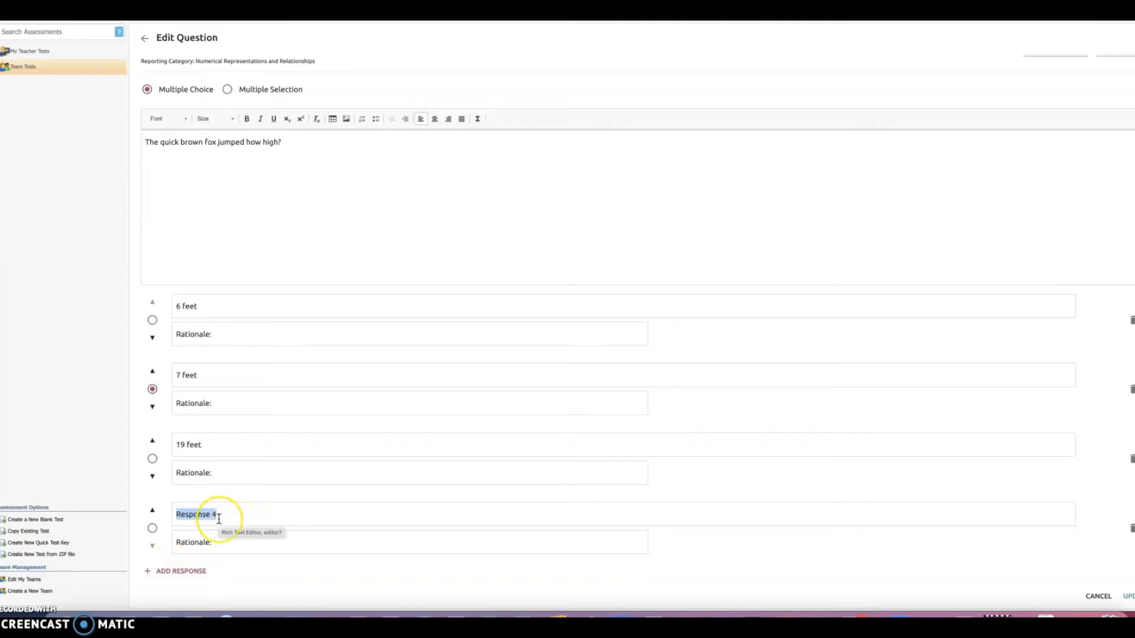
{"action": "type", "text": "52 feet"}
{"action": "left_click", "coordinate": [309, 375]}
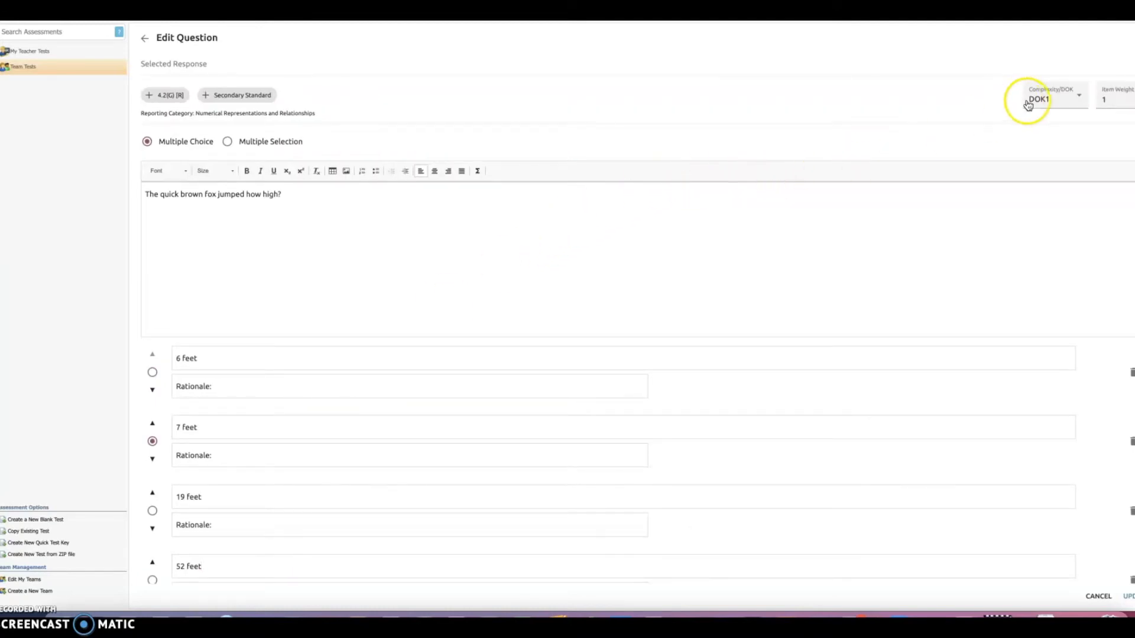
Choose DOK1 as question 1's Complexity/DOK and update the question.
{"action": "left_click", "coordinate": [1076, 99]}
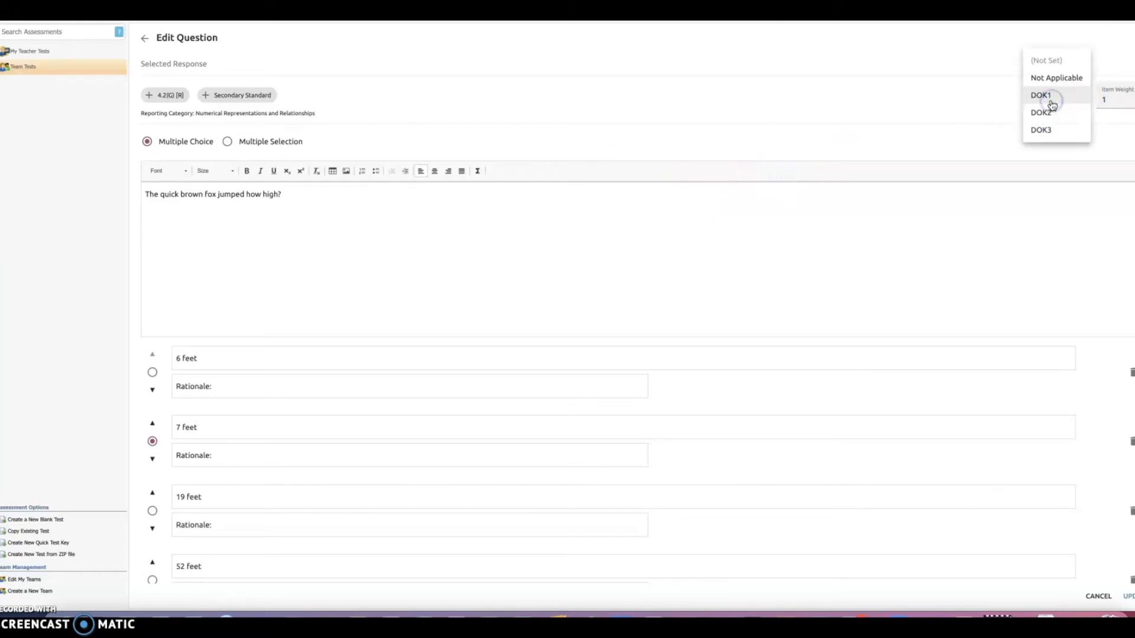
{"action": "left_click", "coordinate": [1050, 101]}
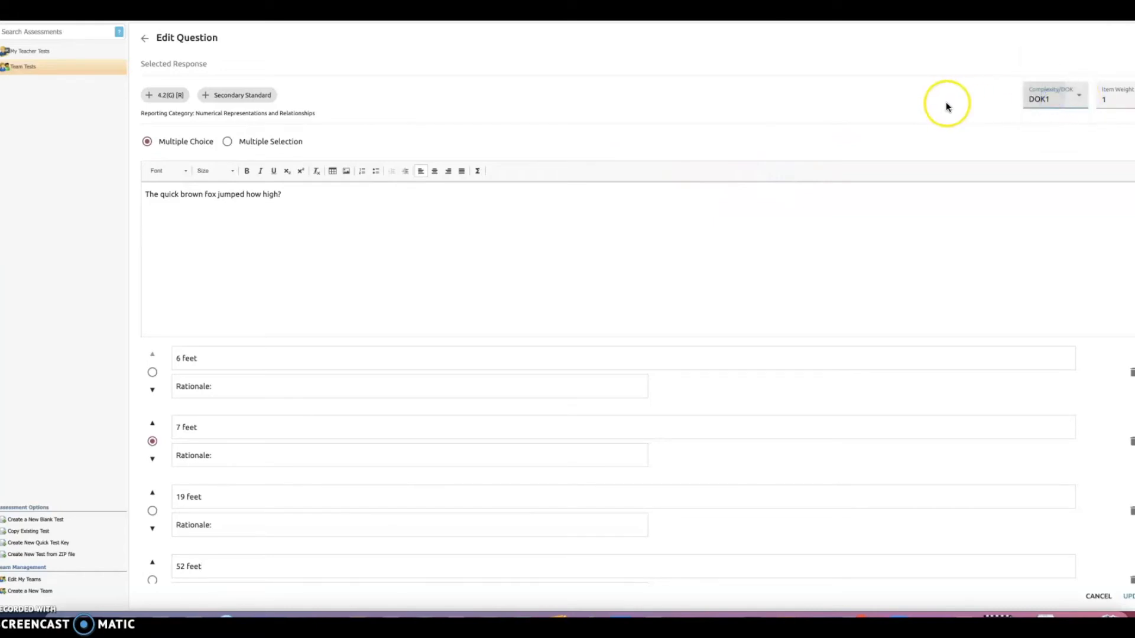
{"action": "scroll", "coordinate": [848, 118], "scroll_direction": "down", "scroll_amount": 1}
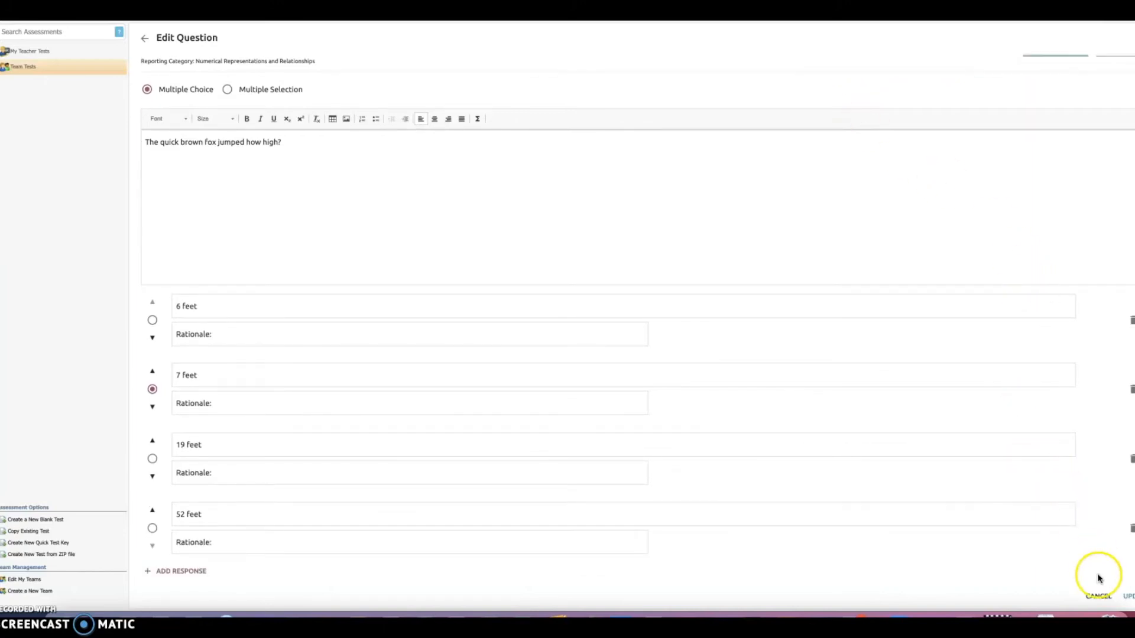
{"action": "left_click", "coordinate": [1132, 596]}
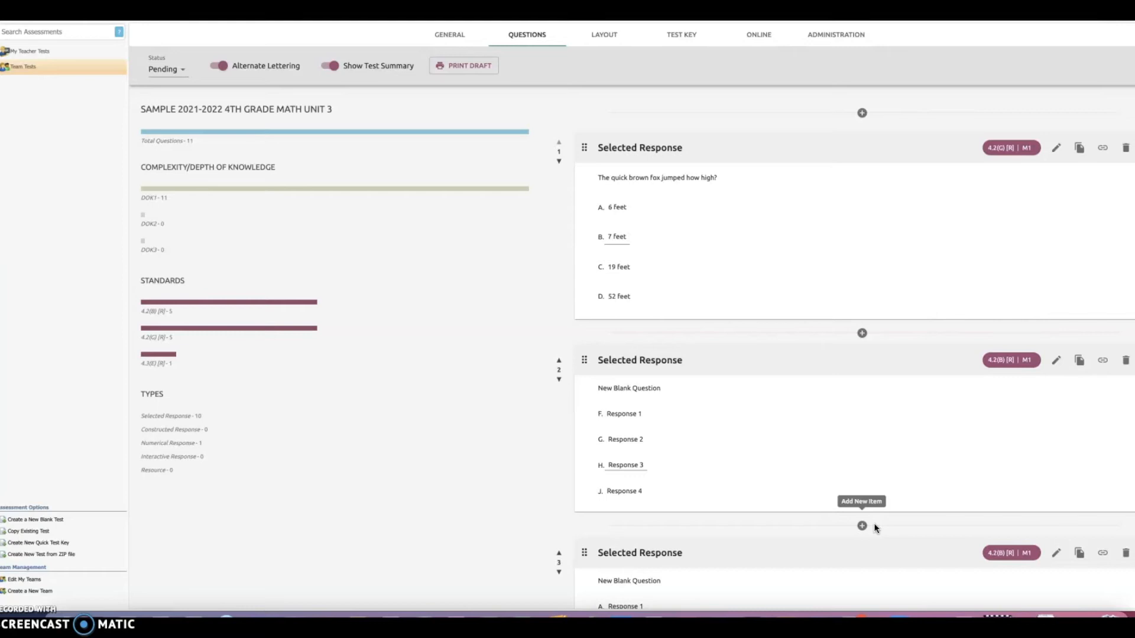
Turn Alternate Lettering off and back on to compare the answer choice letters.
{"action": "left_click", "coordinate": [862, 526]}
{"action": "left_click", "coordinate": [226, 66]}
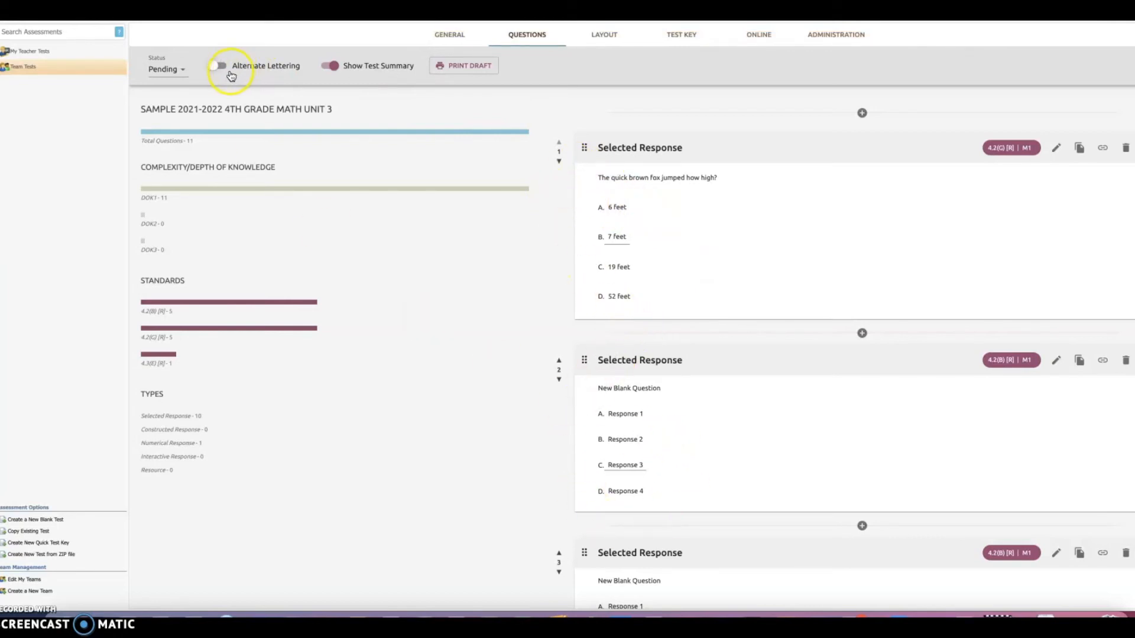
{"action": "left_click", "coordinate": [246, 67]}
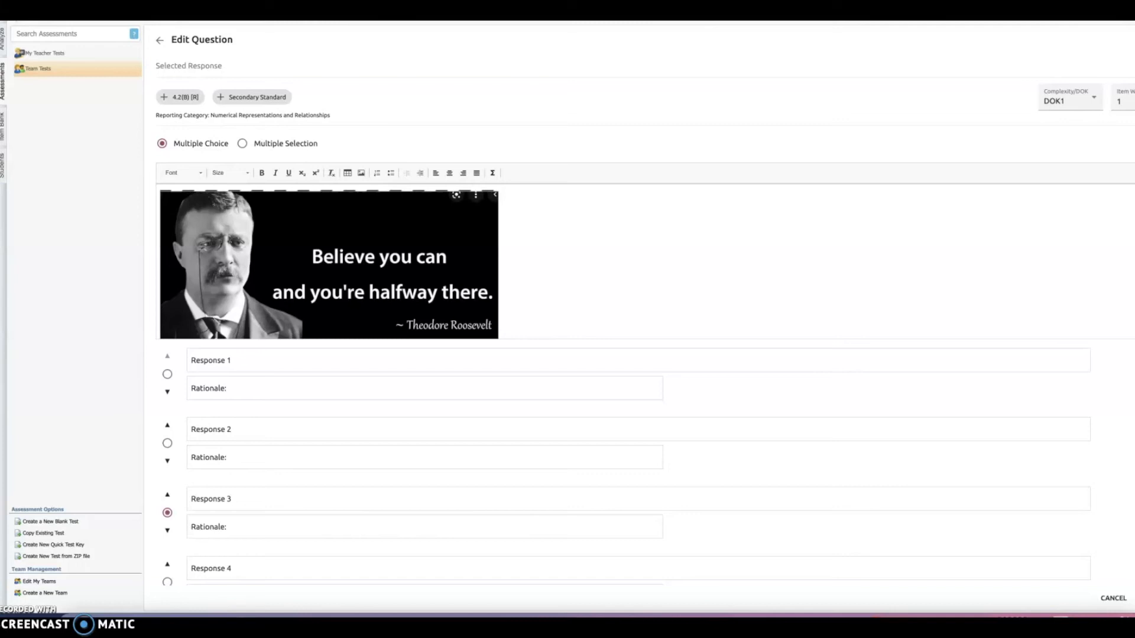
Give question 2's quote image the alternative text "Believe you can and you're halfway there." and center its alignment.
{"action": "left_click", "coordinate": [338, 223]}
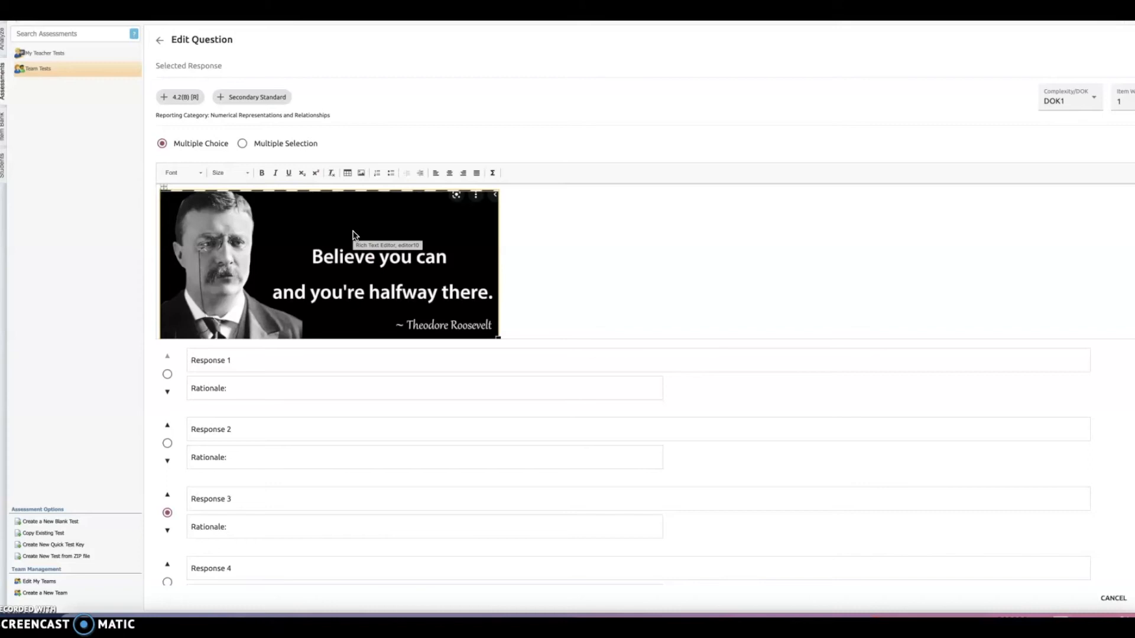
{"action": "left_click", "coordinate": [535, 223]}
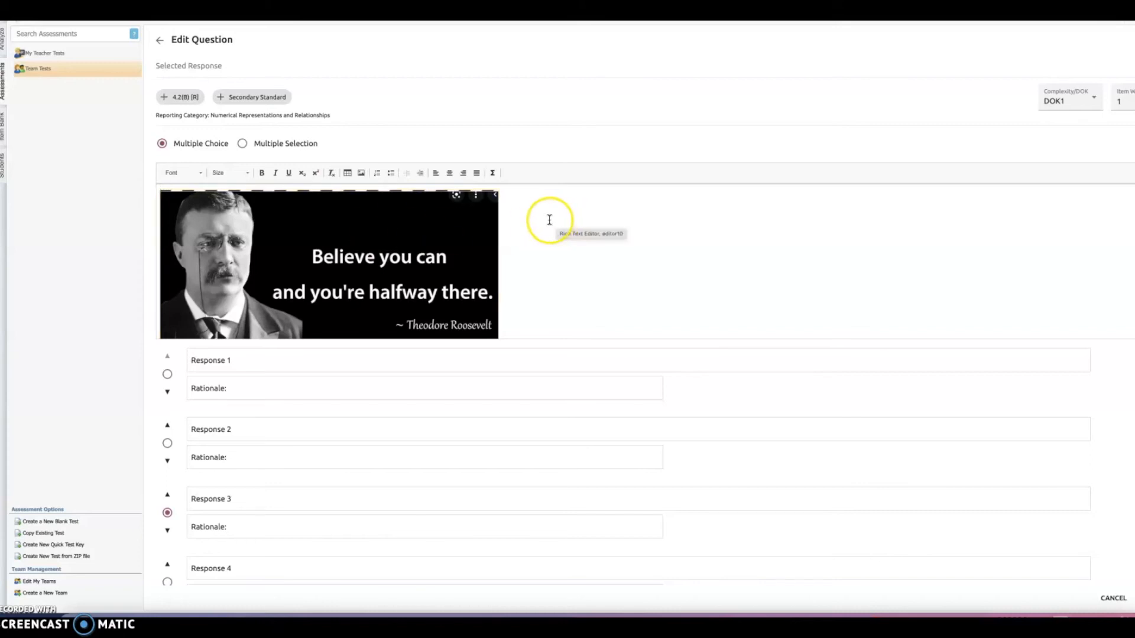
{"action": "left_click", "coordinate": [438, 224]}
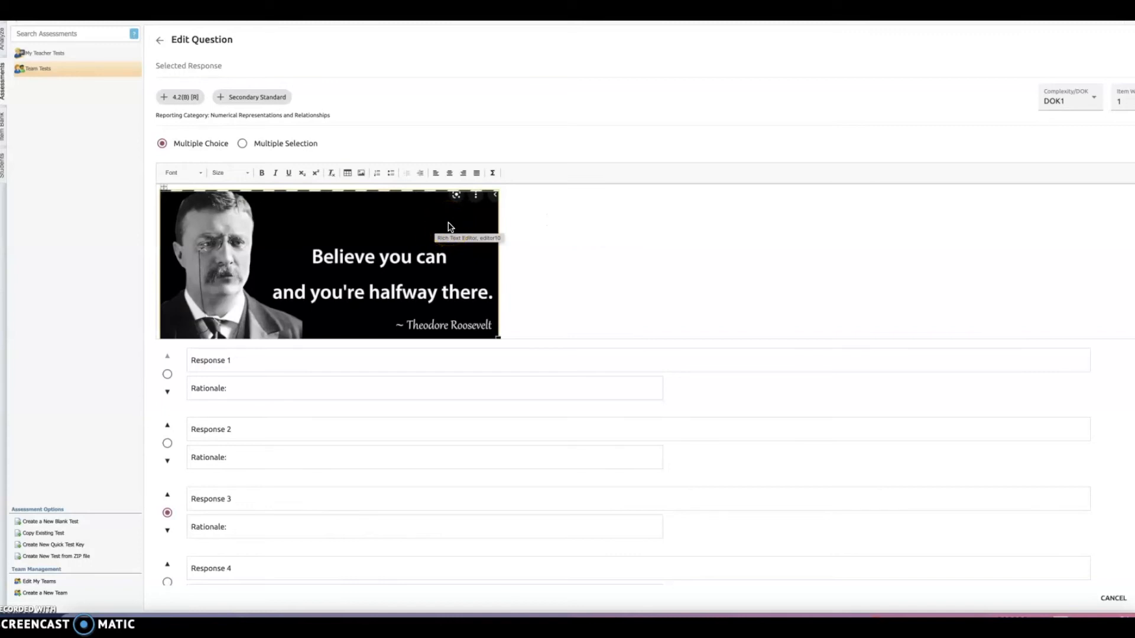
{"action": "left_click", "coordinate": [423, 226]}
{"action": "double_click", "coordinate": [423, 229]}
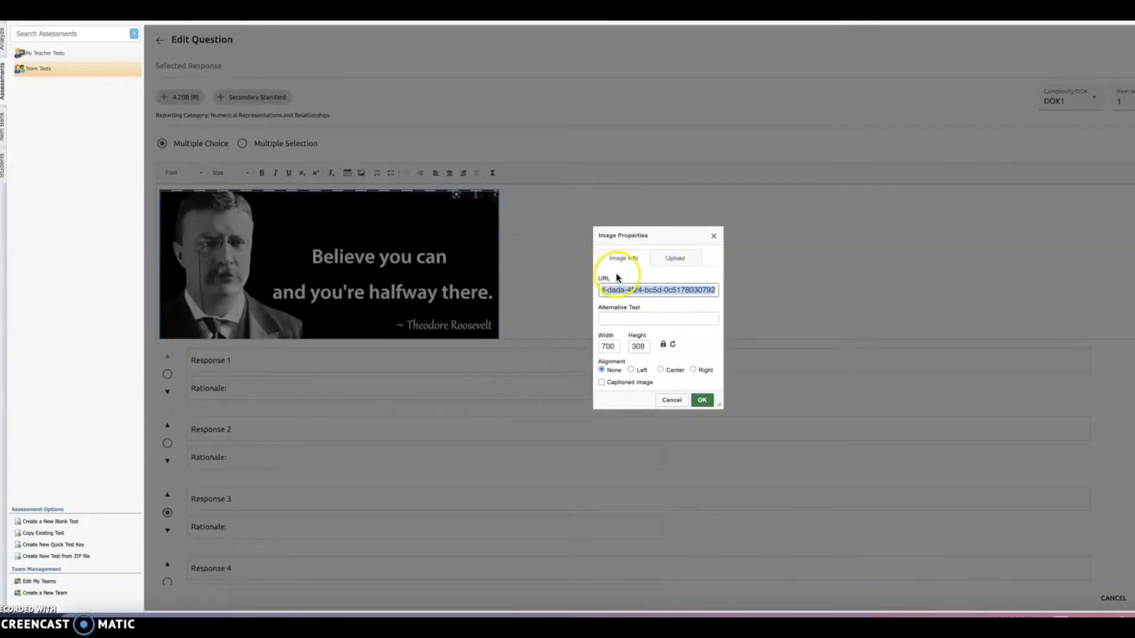
{"action": "left_click", "coordinate": [611, 316]}
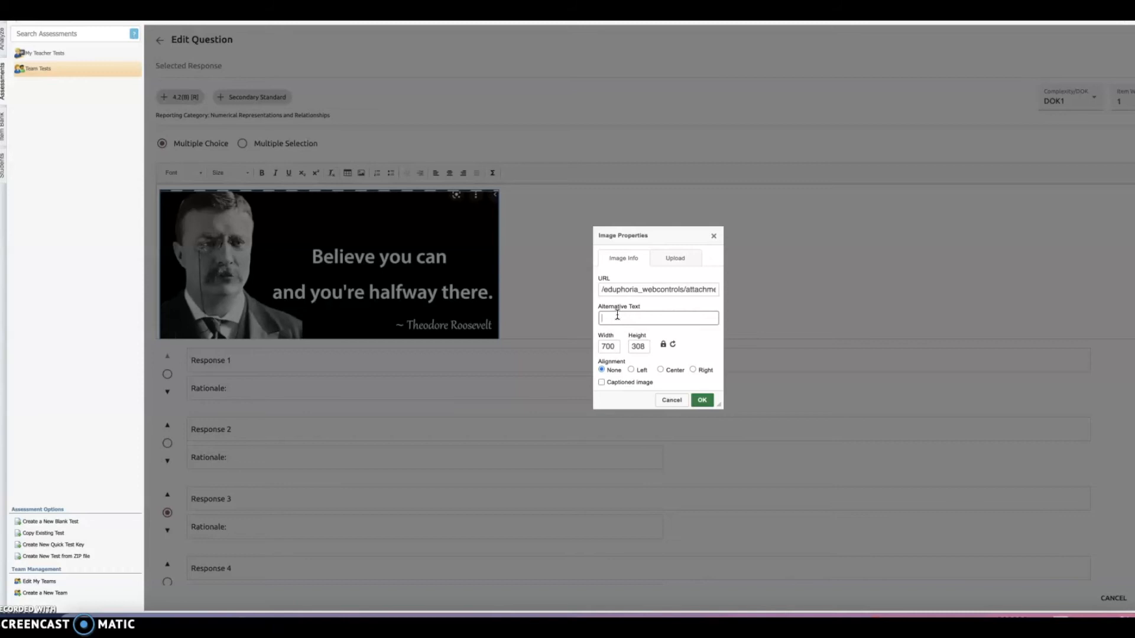
{"action": "type", "text": "Believe y"}
{"action": "type", "text": "ou can and y"}
{"action": "type", "text": "ou"}
{"action": "type", "text": "'re ha"}
{"action": "type", "text": "lfway there."}
{"action": "left_click", "coordinate": [596, 311]}
{"action": "left_click", "coordinate": [656, 319]}
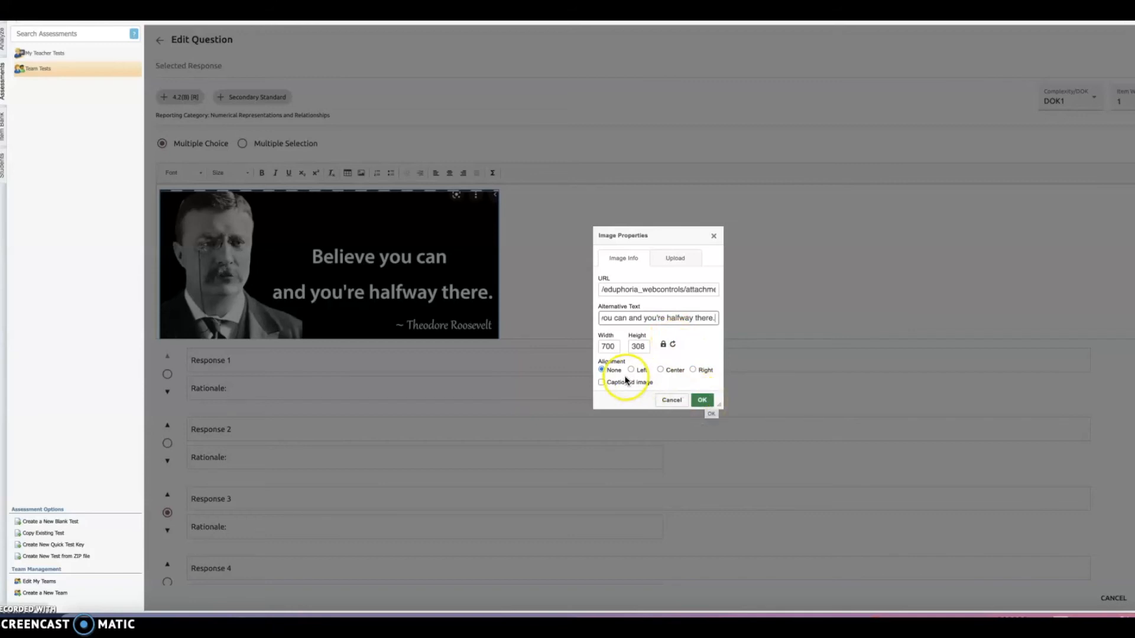
{"action": "left_click", "coordinate": [660, 369]}
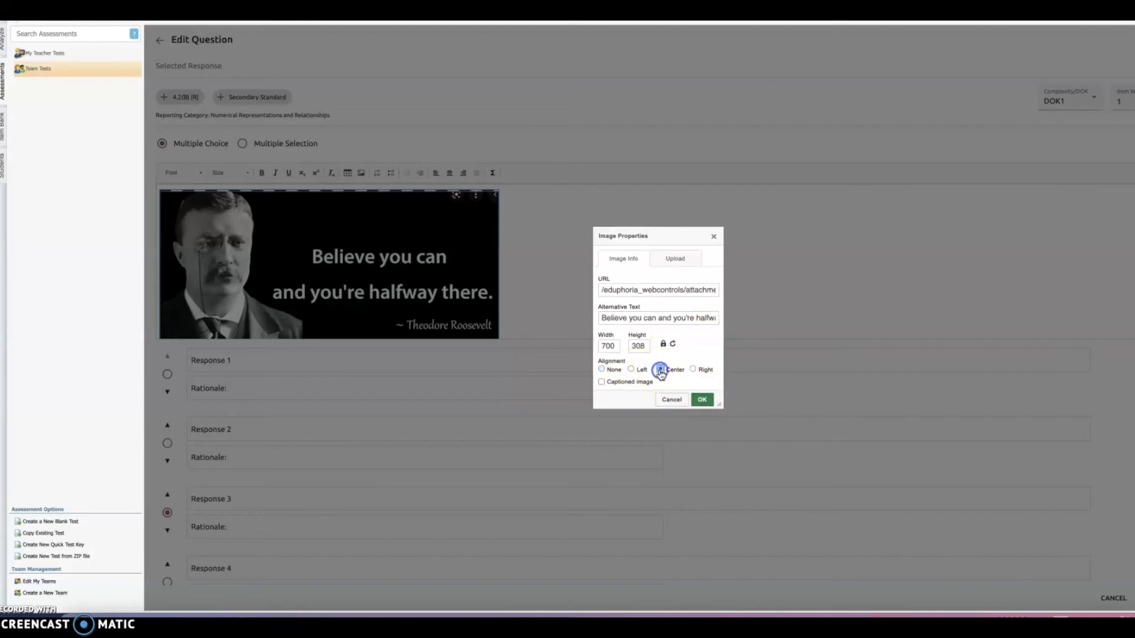
{"action": "left_click", "coordinate": [711, 398]}
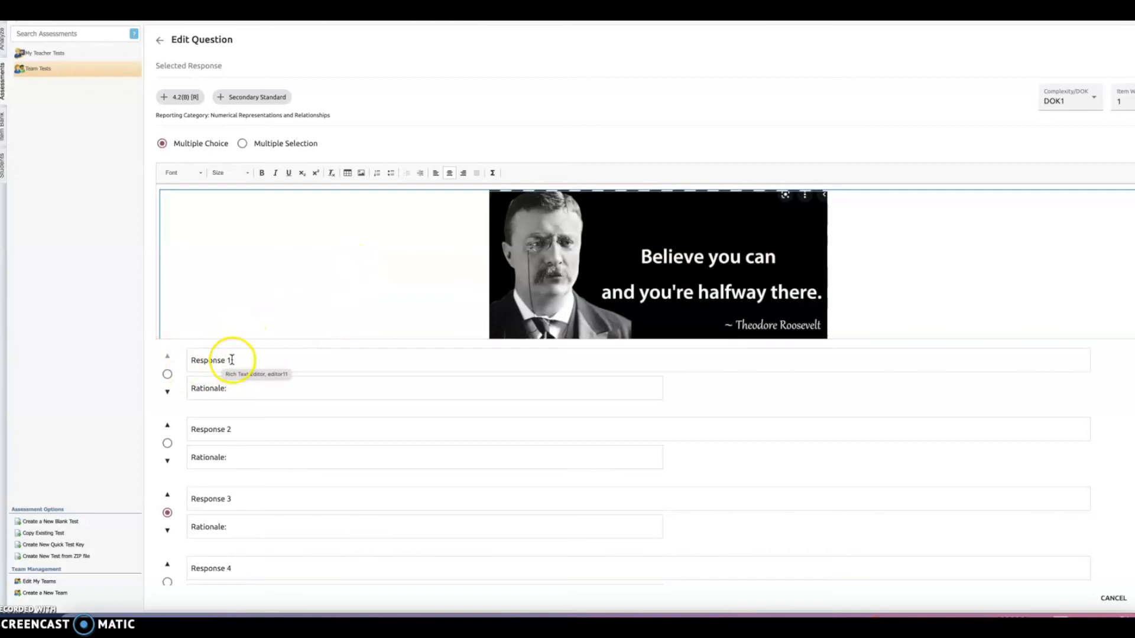
Recheck the centered quote image's properties and try to place the text cursor beside the image.
{"action": "double_click", "coordinate": [823, 324]}
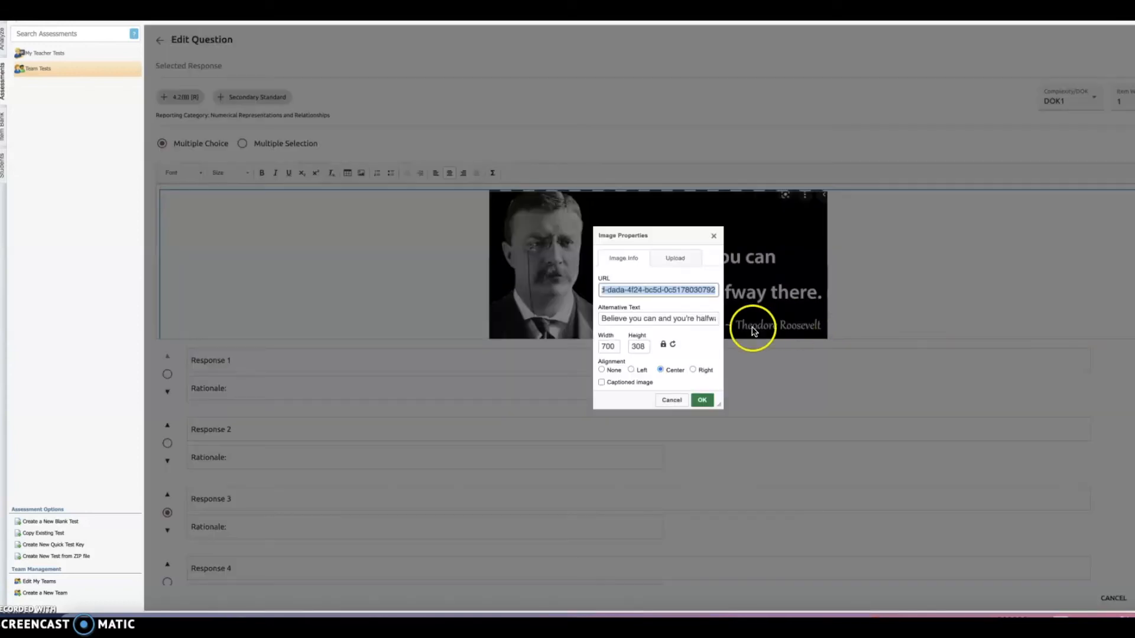
{"action": "left_click", "coordinate": [862, 312]}
{"action": "left_click", "coordinate": [701, 400]}
{"action": "left_click", "coordinate": [854, 318]}
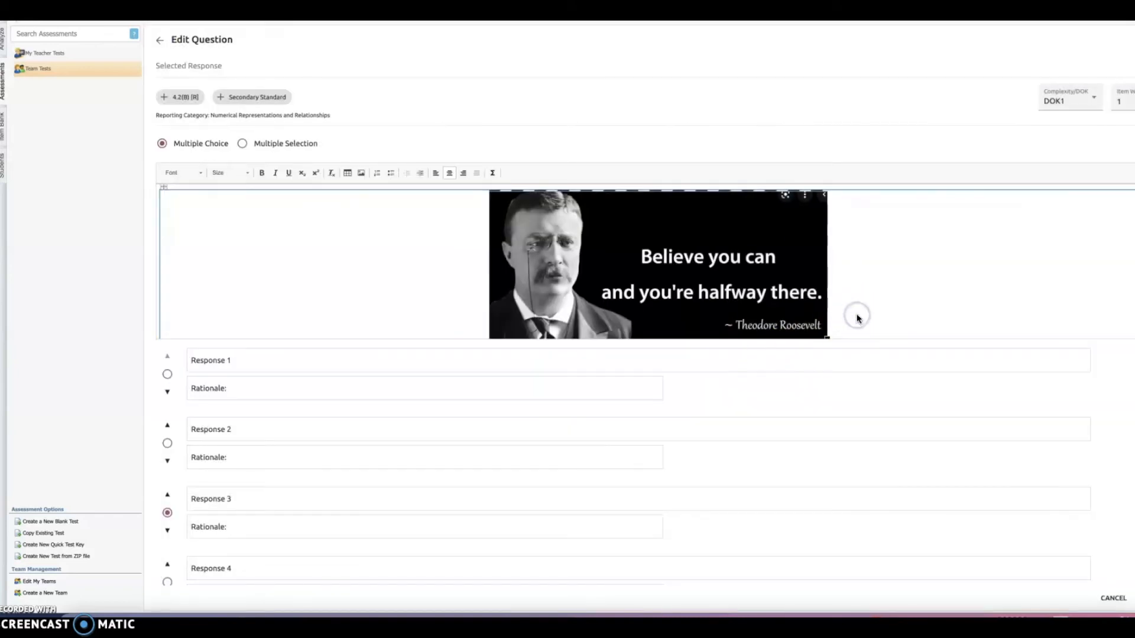
{"action": "double_click", "coordinate": [857, 318]}
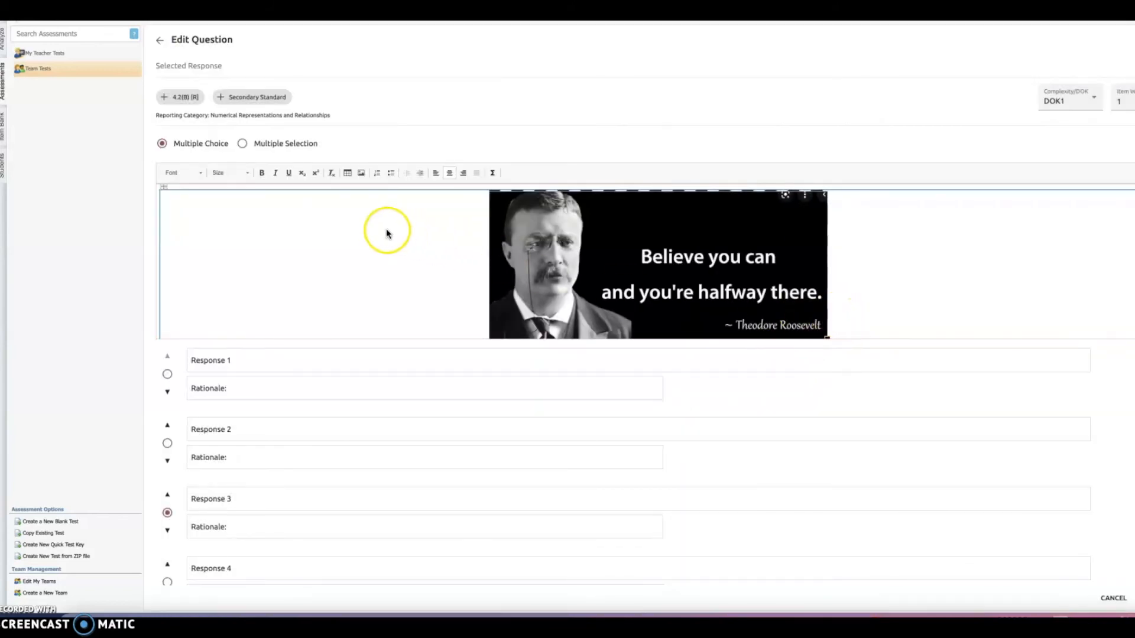
{"action": "scroll", "coordinate": [377, 242], "scroll_direction": "down", "scroll_amount": 1}
{"action": "left_click", "coordinate": [903, 336]}
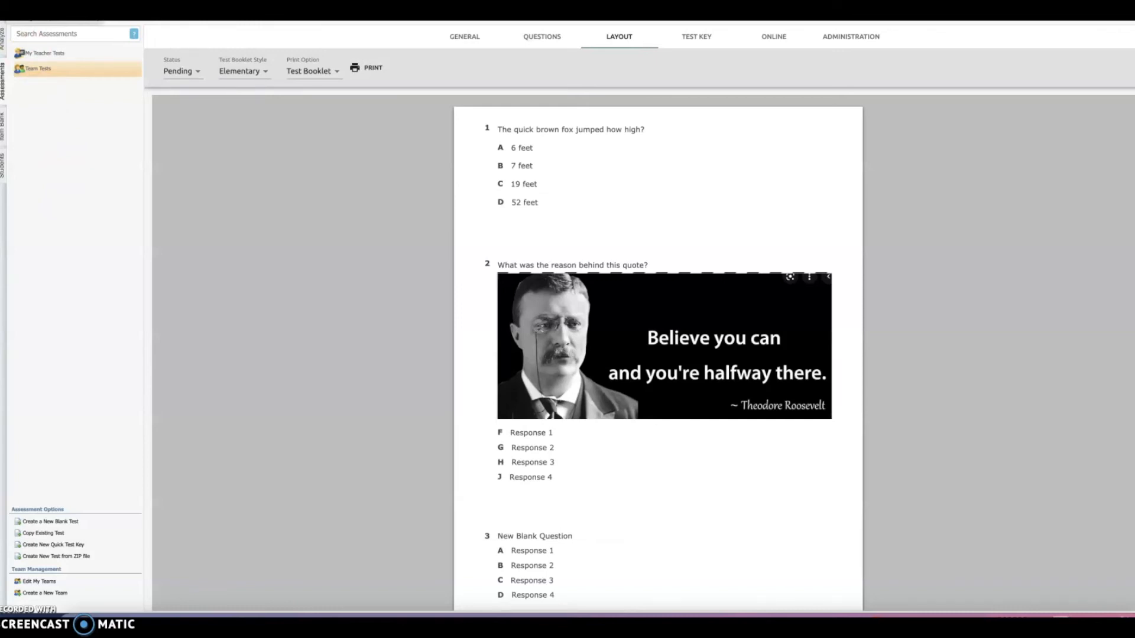
Look through the print options available for the test layout without changing the Test Booklet selection.
{"action": "left_click", "coordinate": [334, 72]}
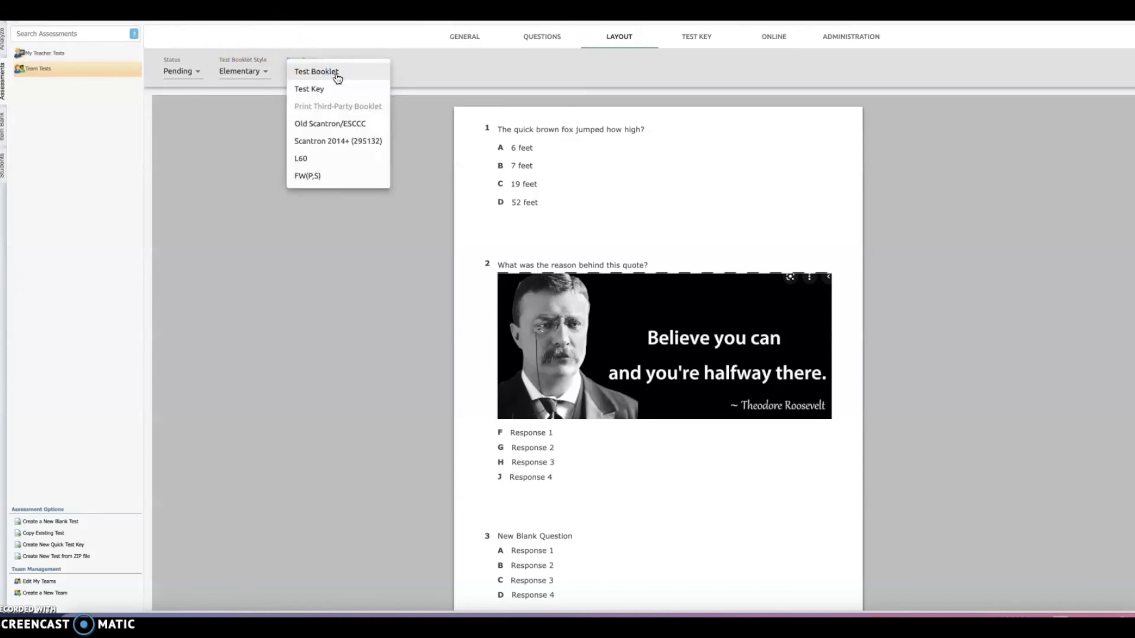
{"action": "left_click", "coordinate": [435, 93]}
{"action": "left_click", "coordinate": [451, 72]}
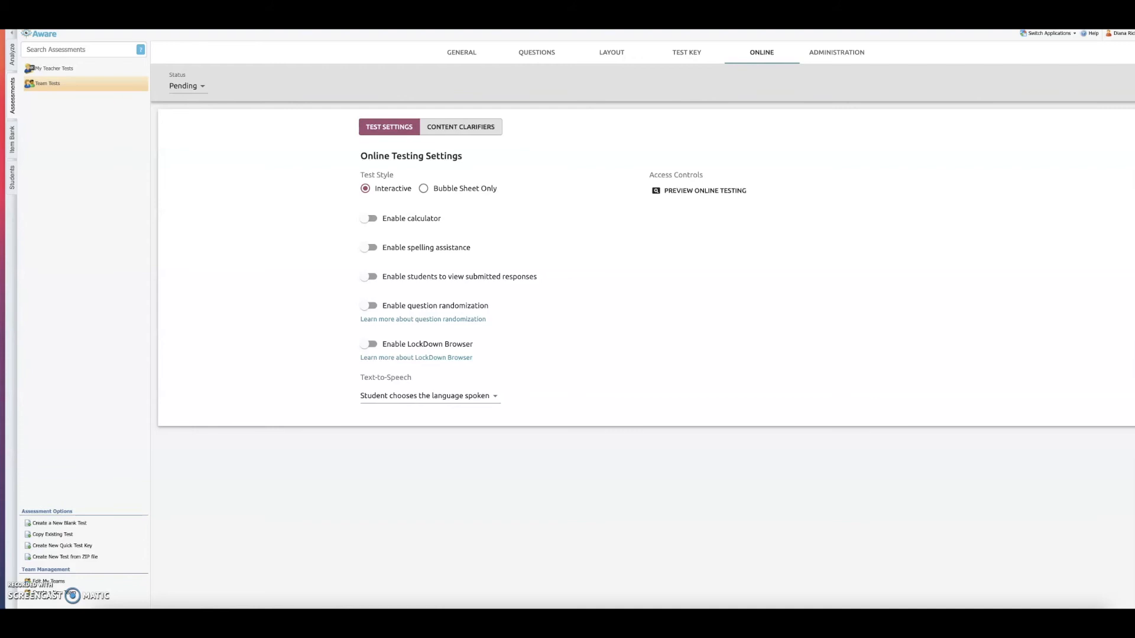
Check the text-to-speech language choices, then preview the online test and view its speak options.
{"action": "left_click", "coordinate": [491, 397]}
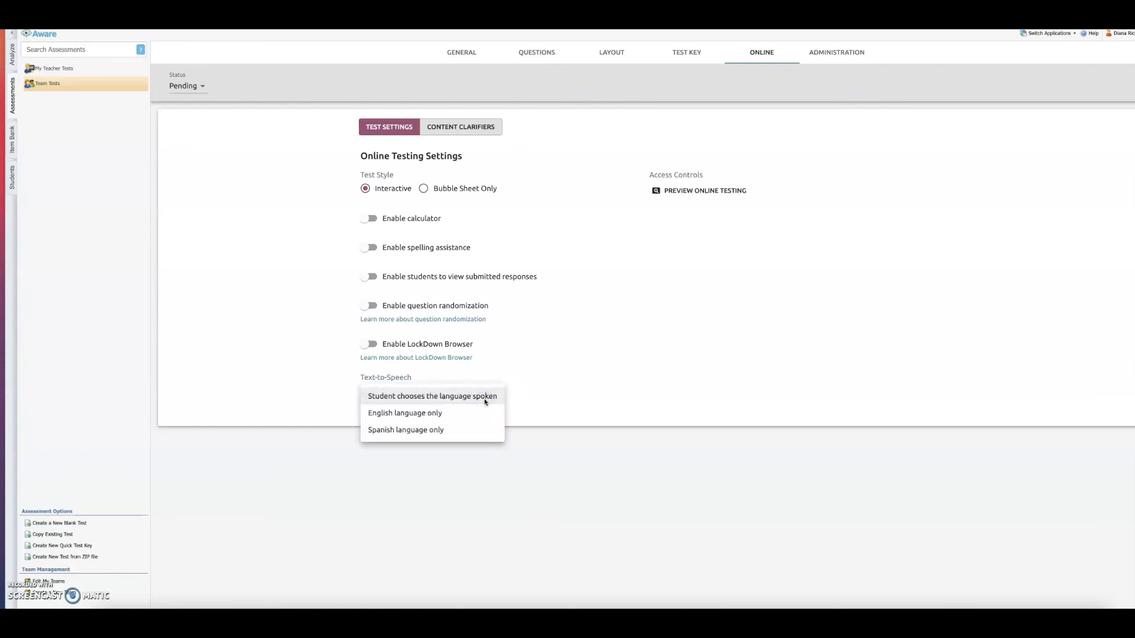
{"action": "left_click", "coordinate": [532, 353]}
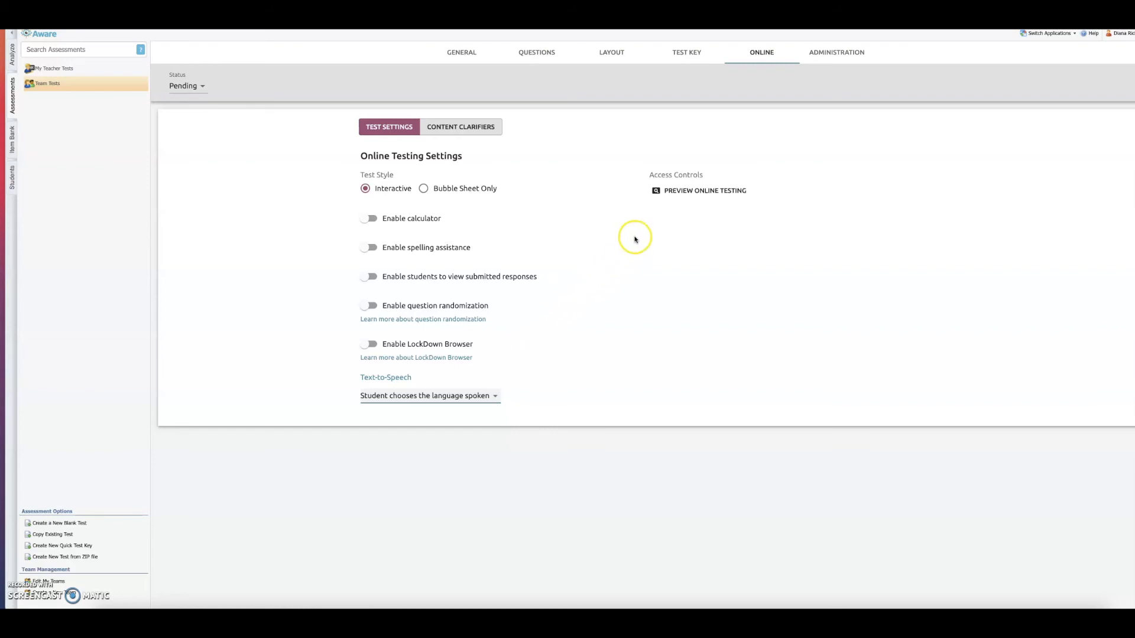
{"action": "left_click", "coordinate": [691, 191]}
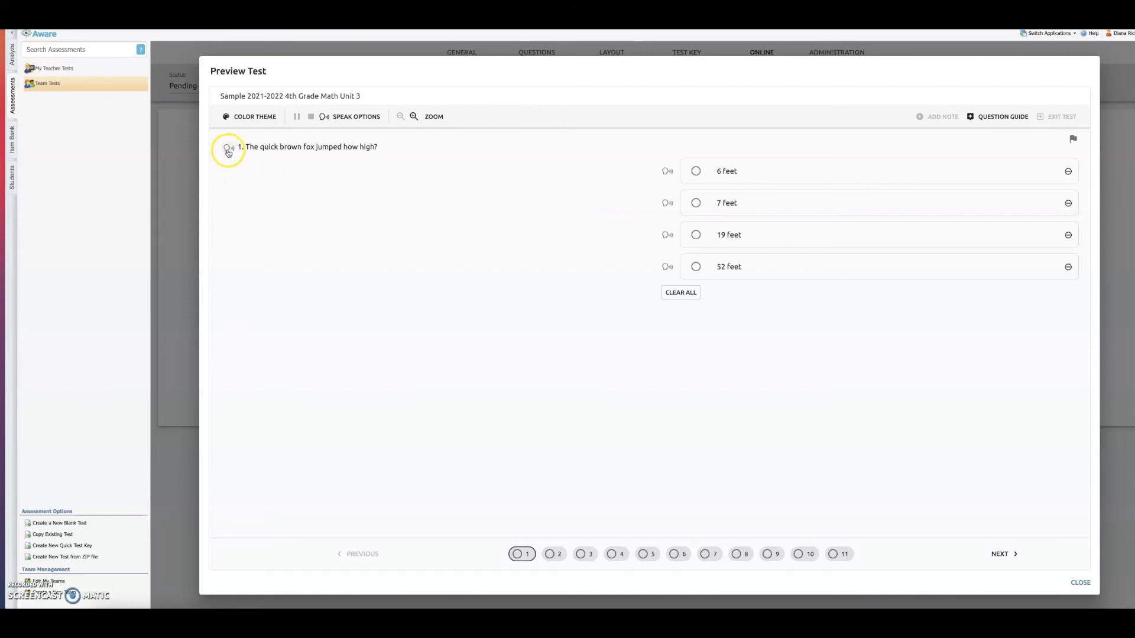
{"action": "left_click", "coordinate": [346, 118]}
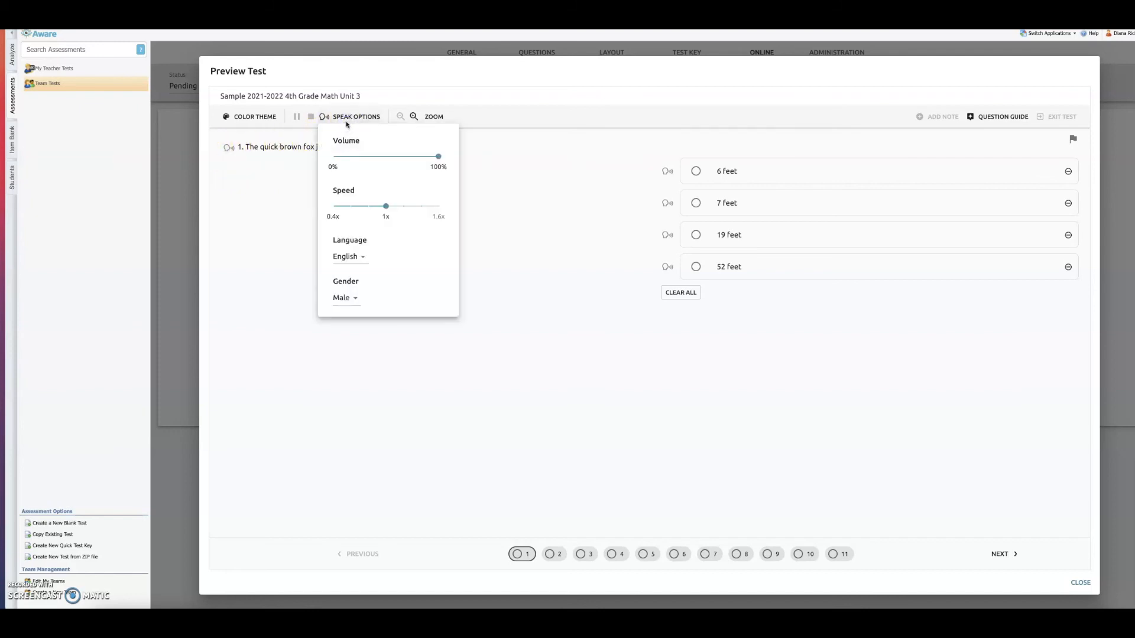
{"action": "left_click", "coordinate": [285, 172]}
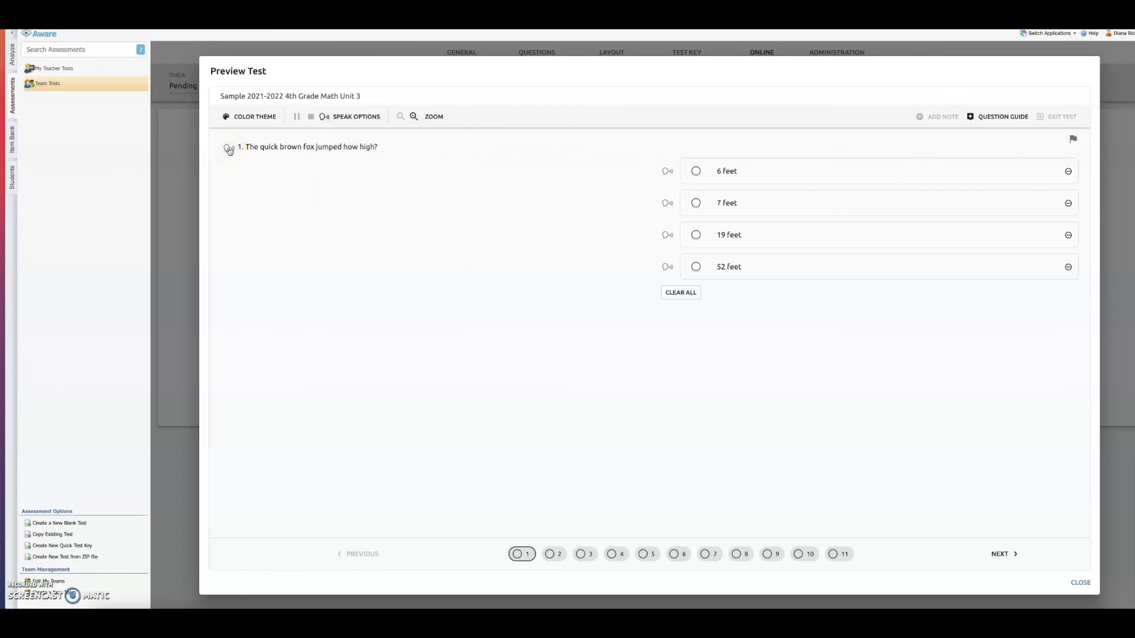
Play the read-aloud for question 1 and its first two responses, view question 2, and close the test preview.
{"action": "left_click", "coordinate": [230, 149]}
{"action": "left_click", "coordinate": [668, 174]}
{"action": "left_click", "coordinate": [666, 205]}
{"action": "left_click", "coordinate": [553, 554]}
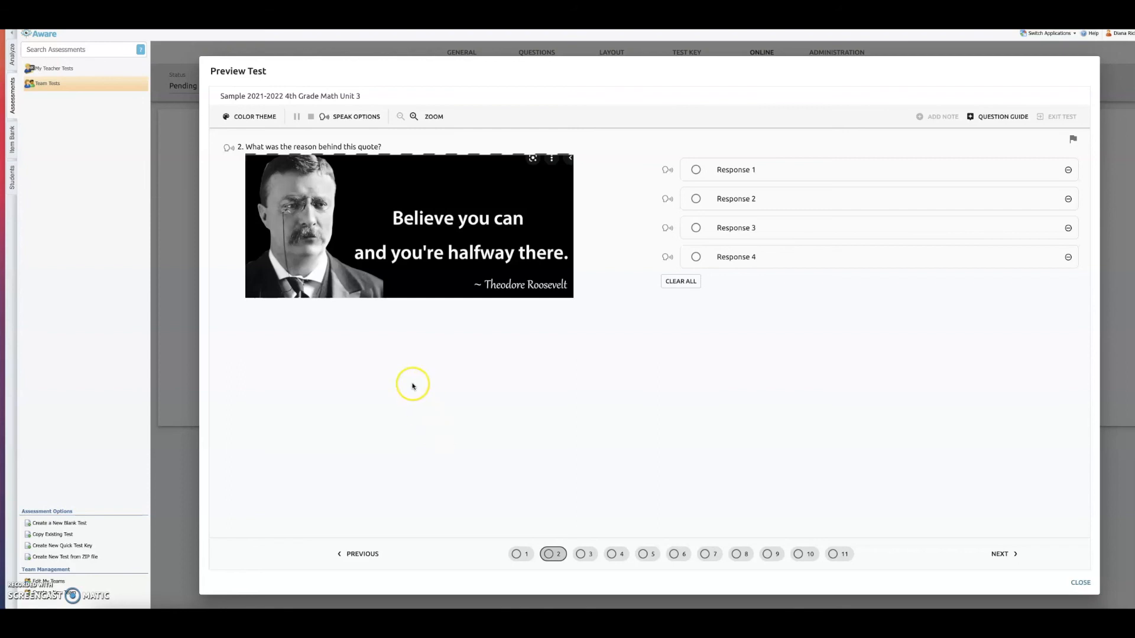
{"action": "left_click", "coordinate": [214, 212]}
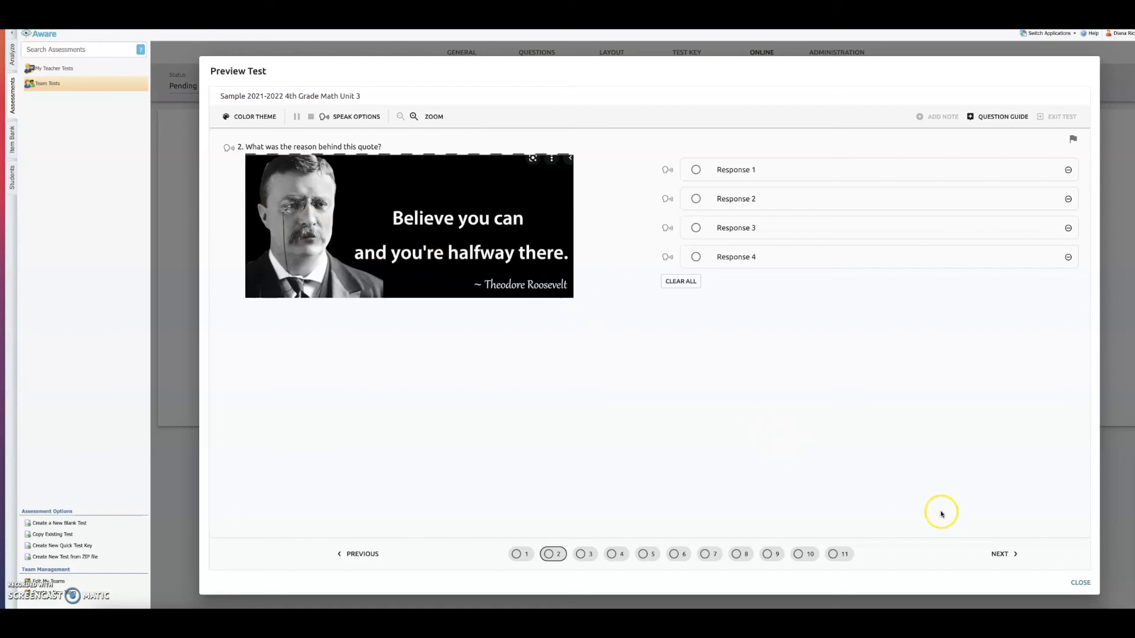
{"action": "left_click", "coordinate": [1081, 583]}
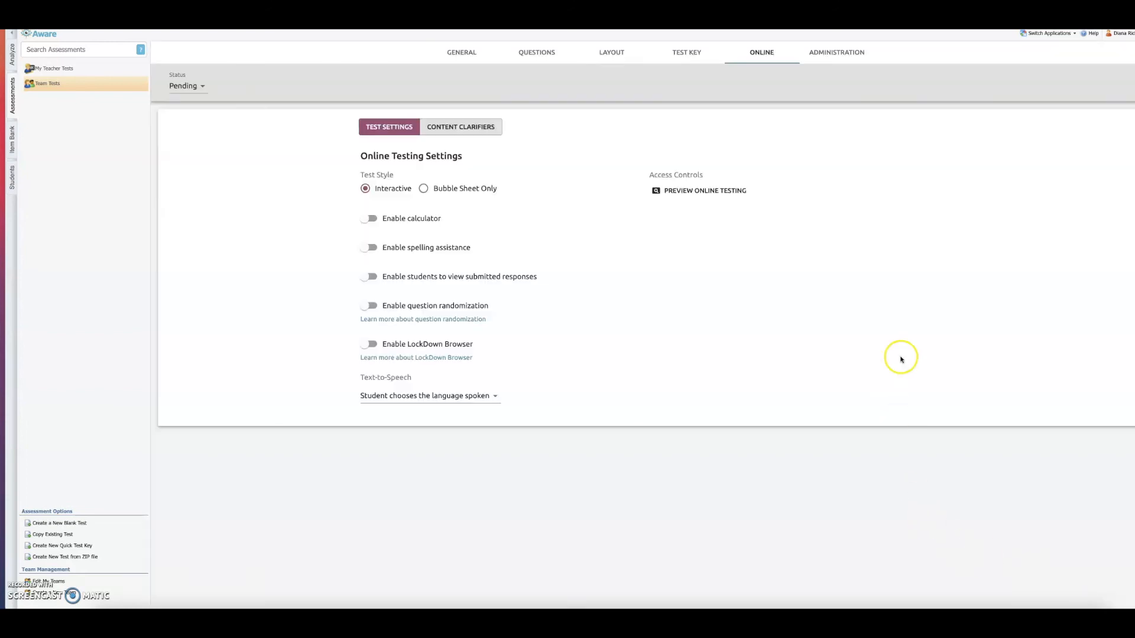
Open the test's administration options.
{"action": "left_click", "coordinate": [829, 54]}
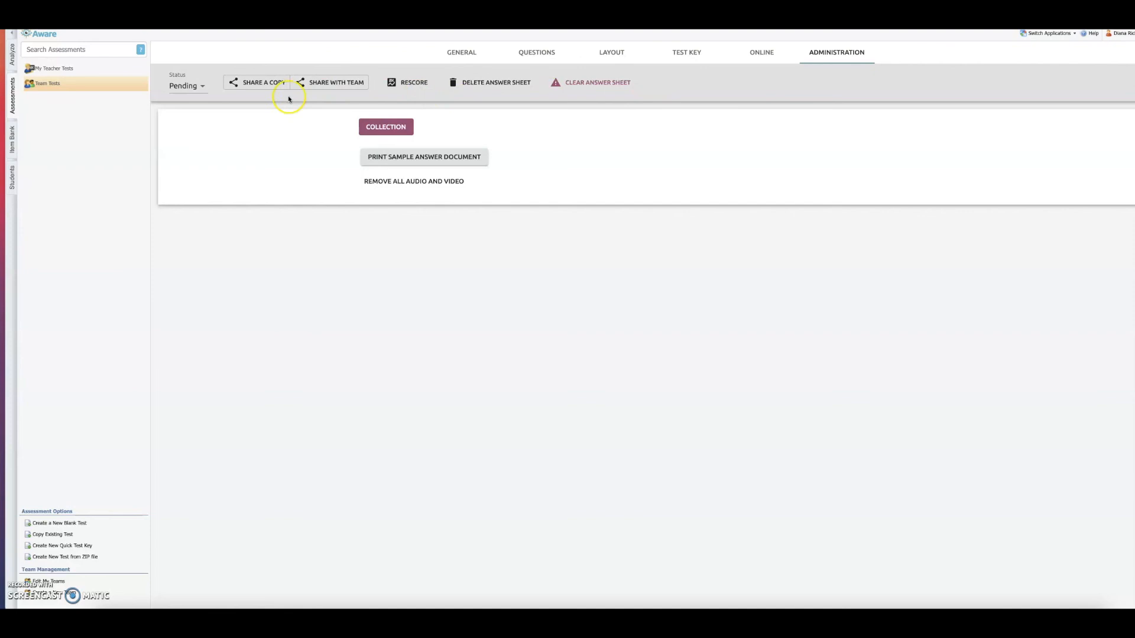
Review the status choices available for the test and leave it set to Pending.
{"action": "left_click", "coordinate": [198, 88]}
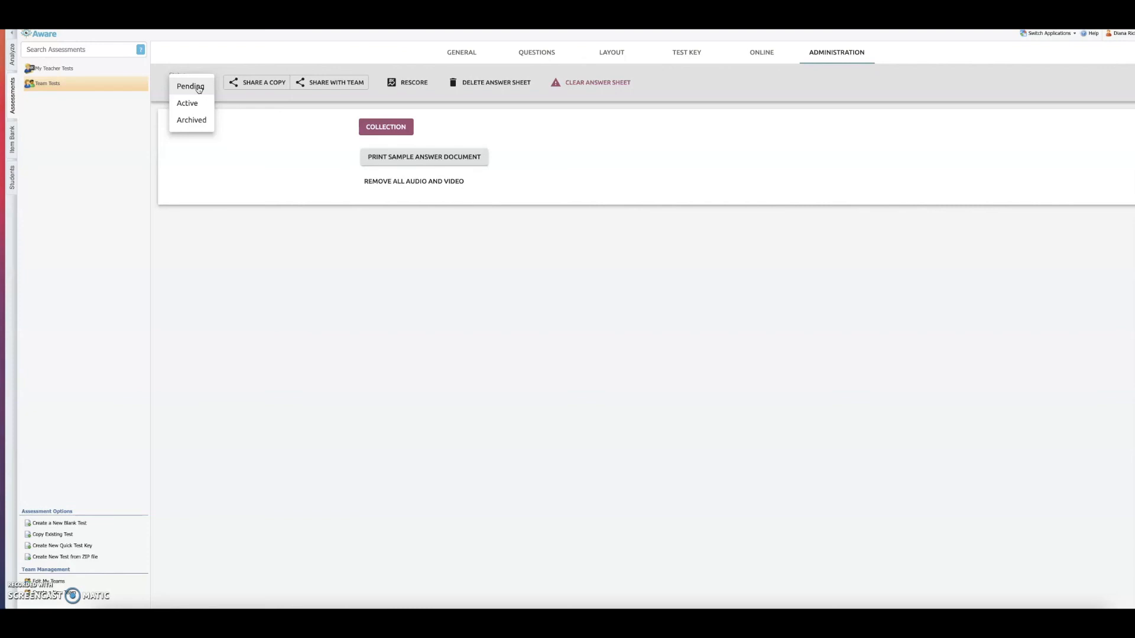
{"action": "left_click", "coordinate": [483, 115]}
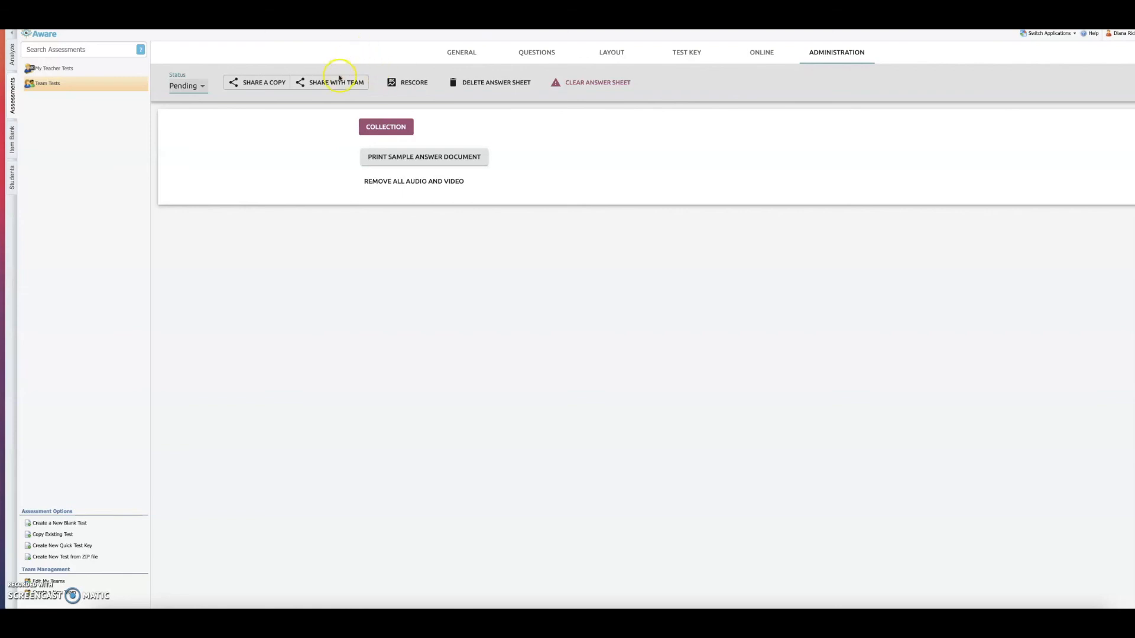
Share the test with the Art History team by converting it to a team test of type Common Assessment.
{"action": "left_click", "coordinate": [333, 87]}
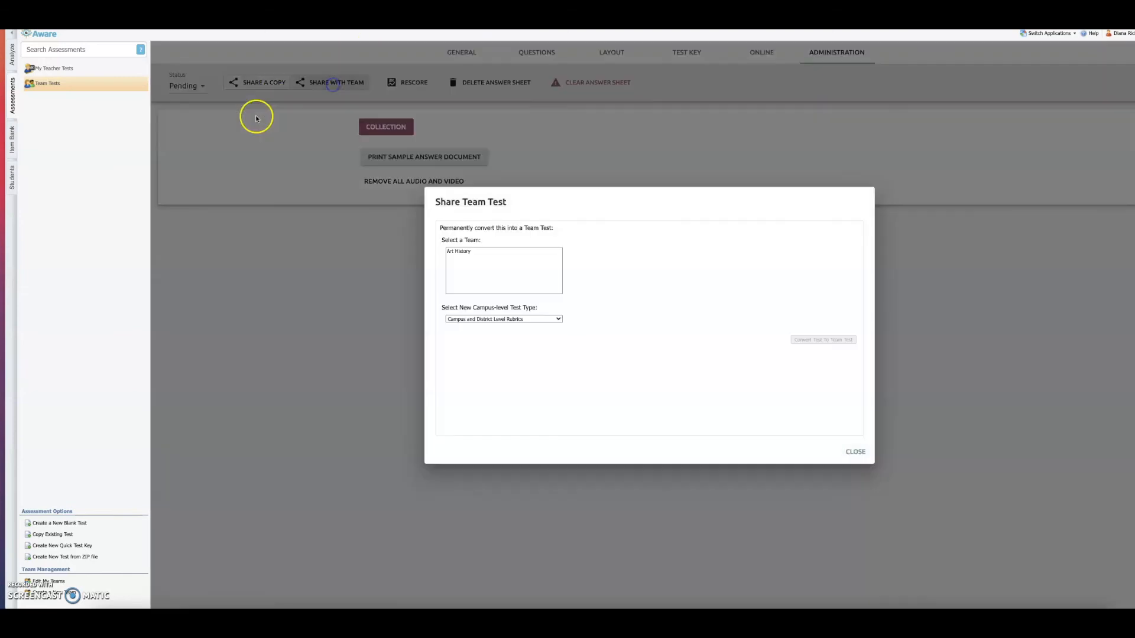
{"action": "left_click", "coordinate": [463, 252]}
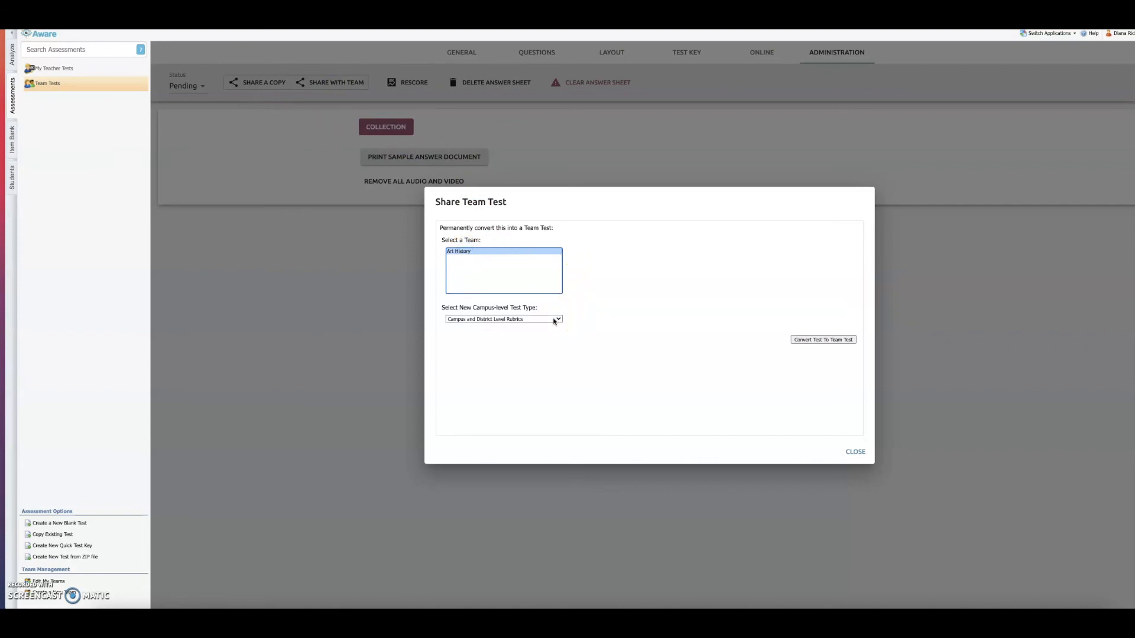
{"action": "left_click", "coordinate": [555, 320]}
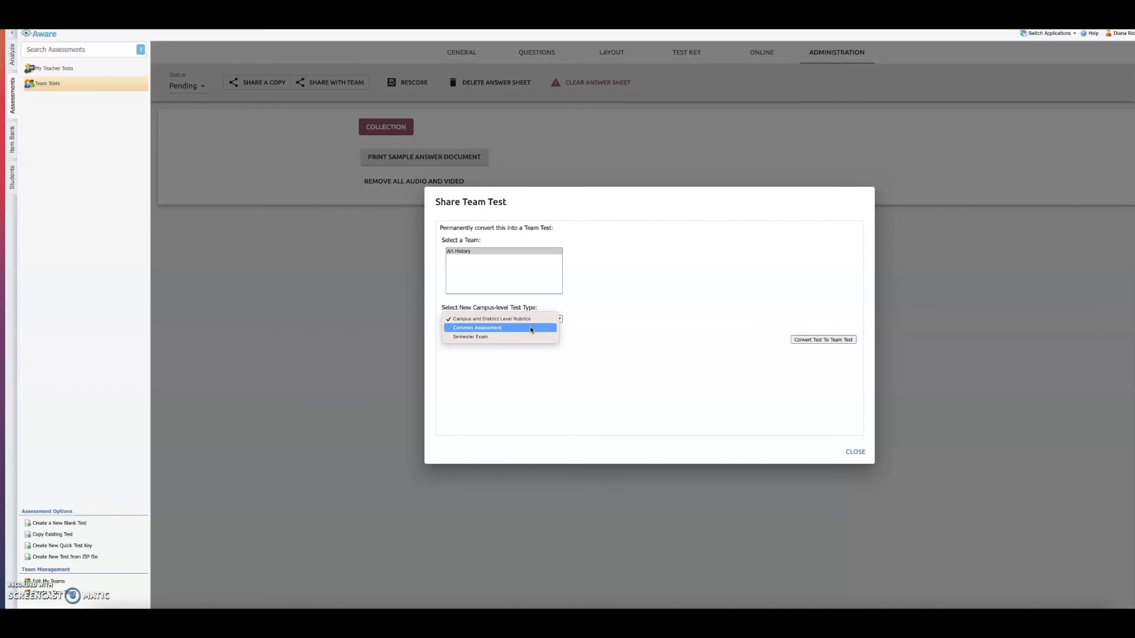
{"action": "left_click", "coordinate": [531, 329]}
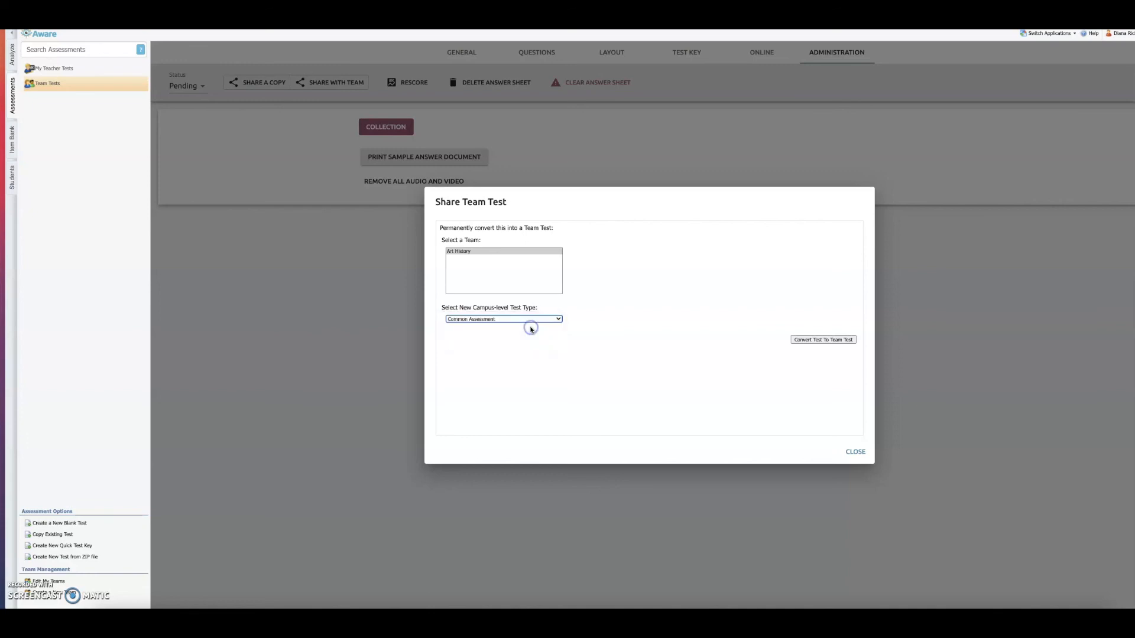
{"action": "left_click", "coordinate": [822, 341]}
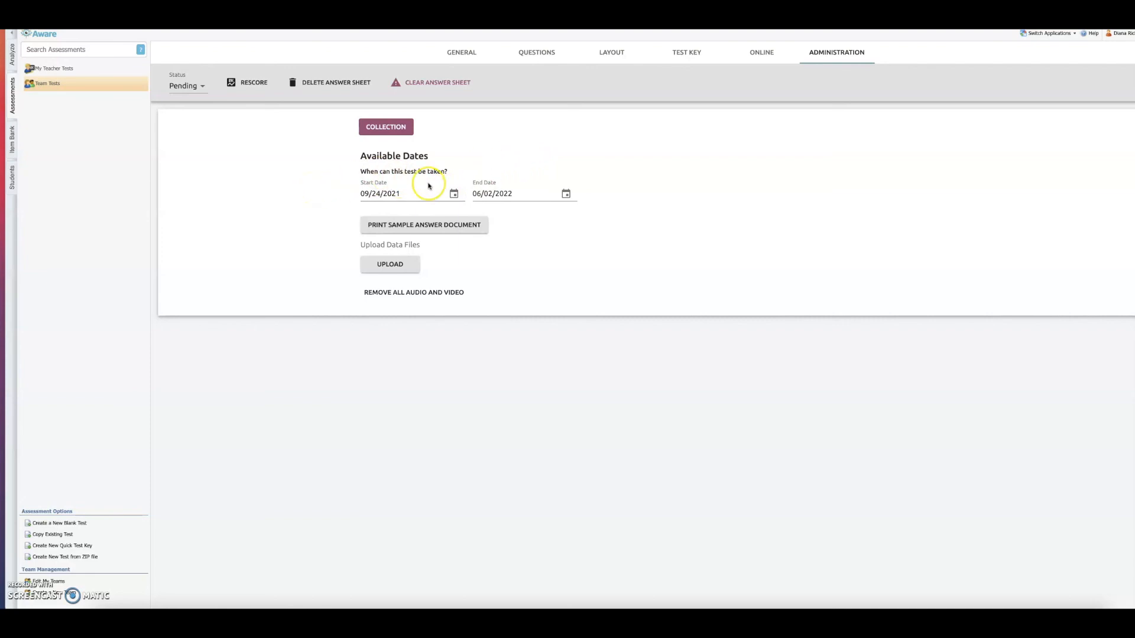
Check the status choices of the converted team test, keeping Pending selected.
{"action": "left_click", "coordinate": [184, 85]}
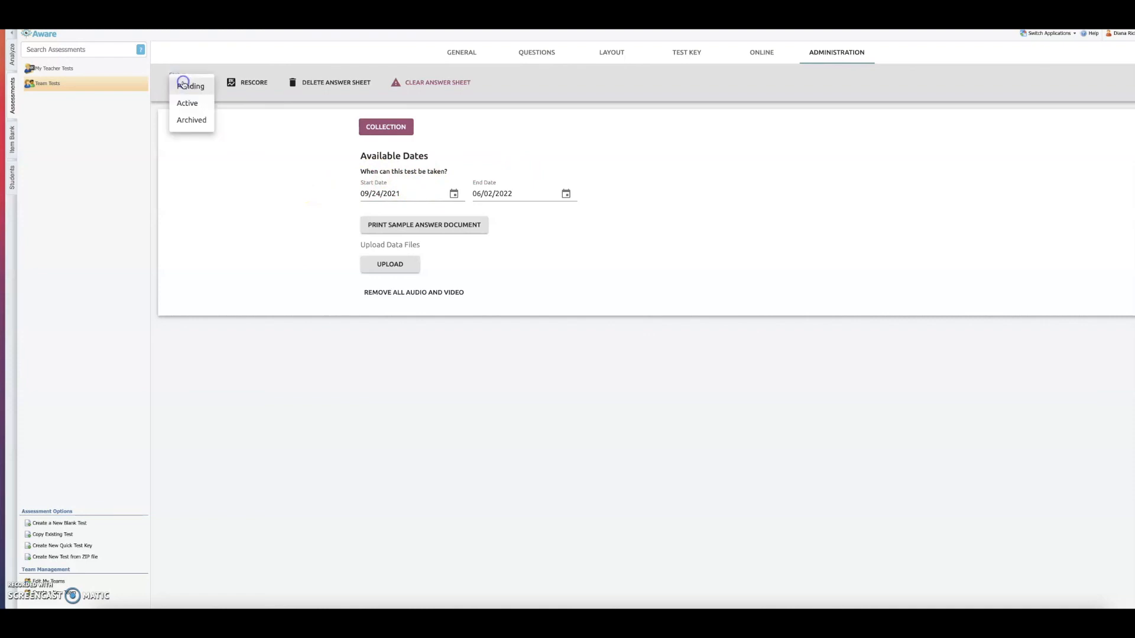
{"action": "left_click", "coordinate": [301, 157]}
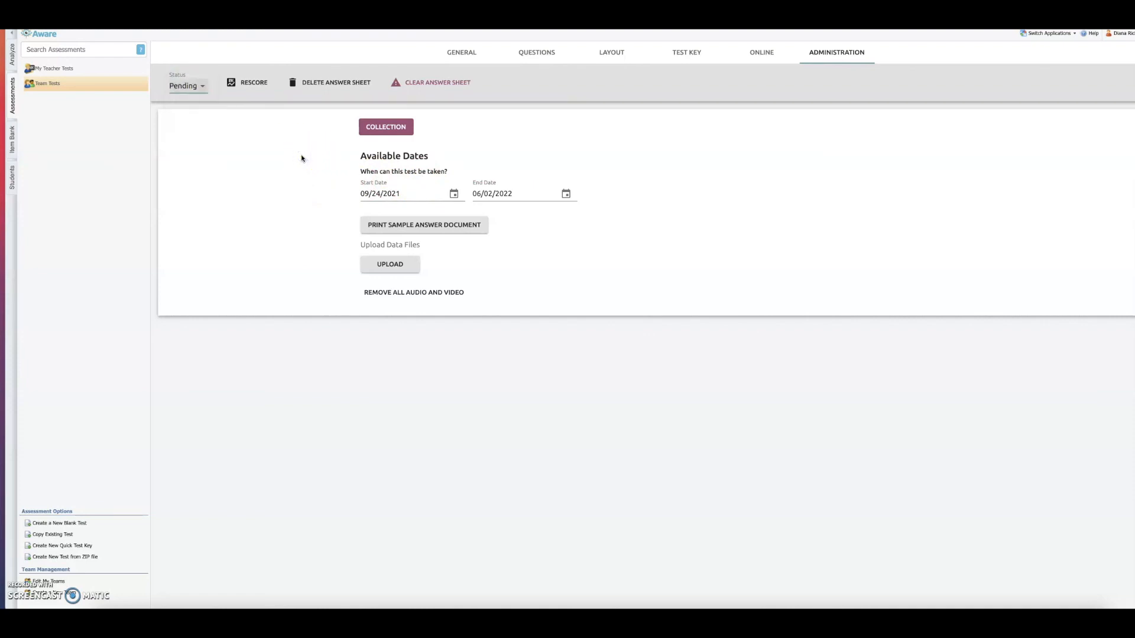